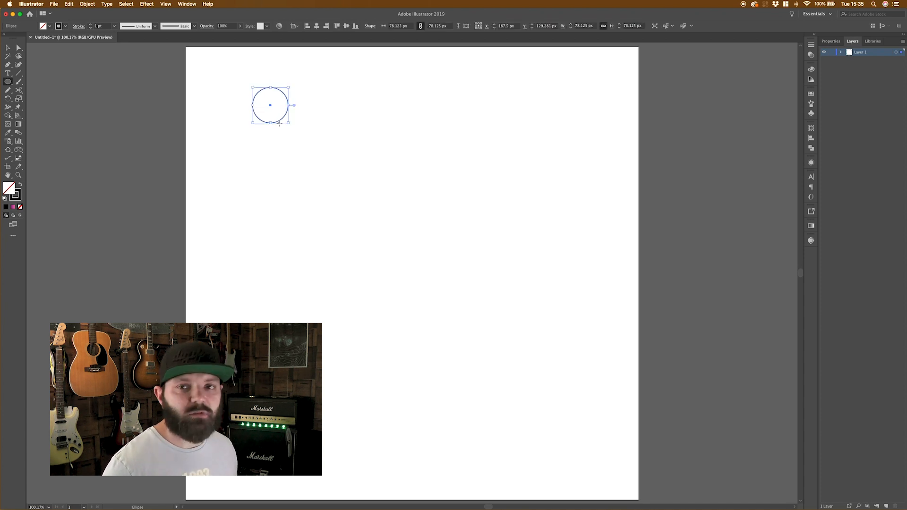
- Duplicate the circle horizontally, placing the copy to its right at X about 412 px
key("v")
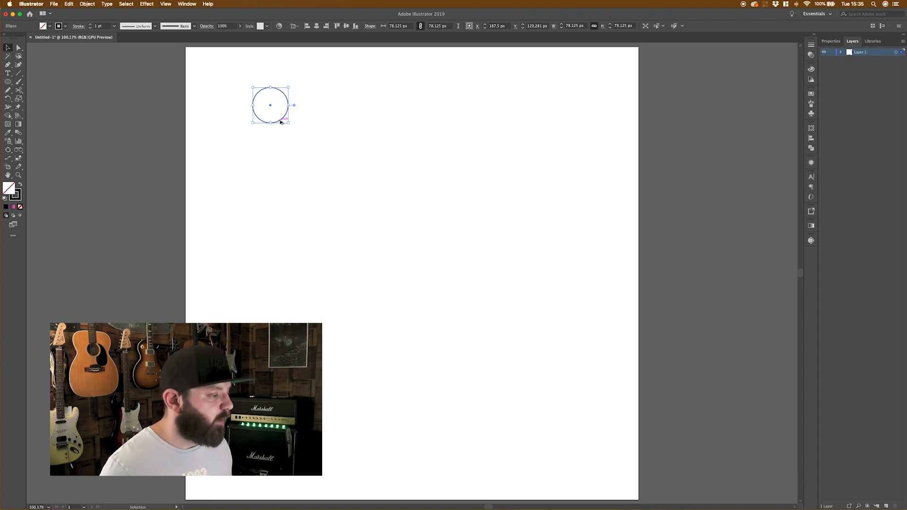
left_click(281, 122, "shift")
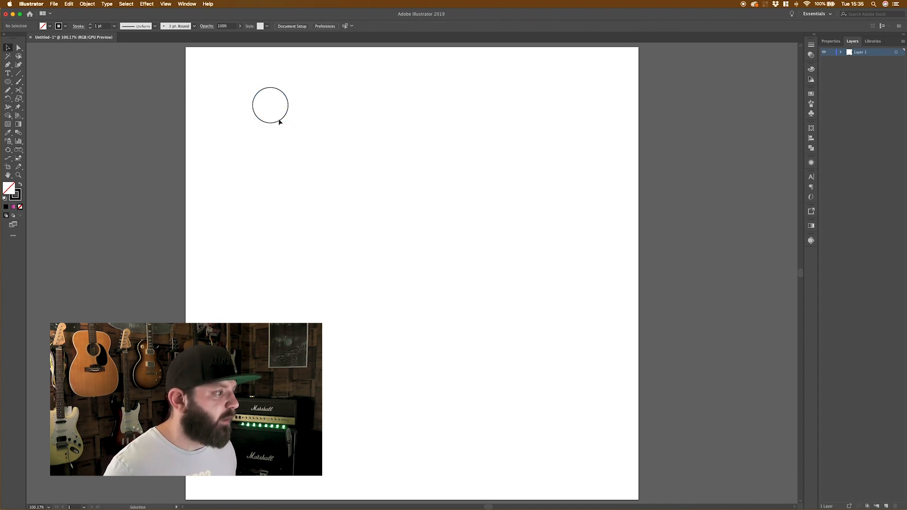
left_click_drag(280, 120, 386, 122)
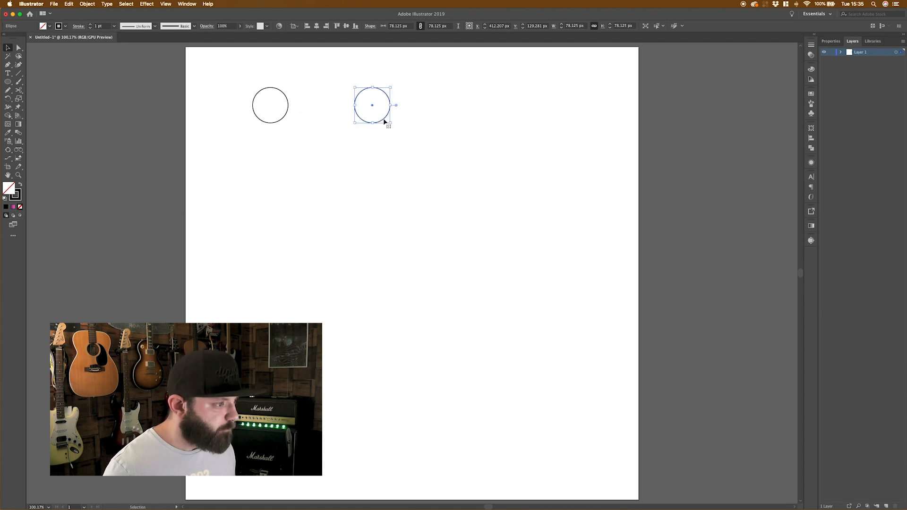
- Fill both circles with the purple-to-pink linear gradient and remove their stroke
left_click(409, 90)
left_click_drag(247, 150, 247, 150)
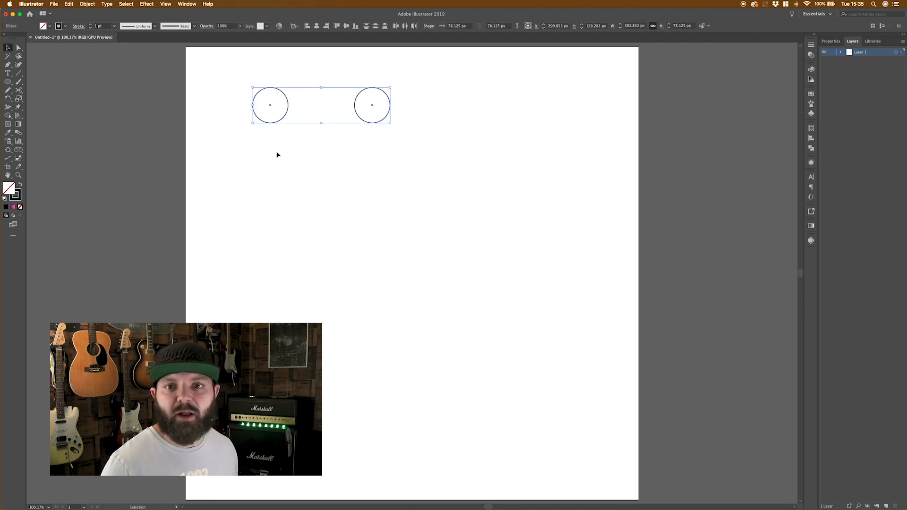
left_click(811, 226)
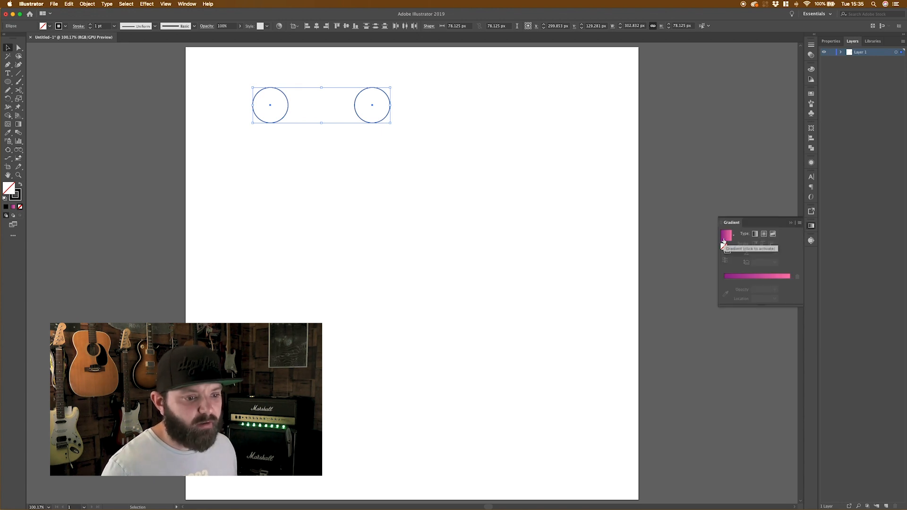
left_click(723, 241)
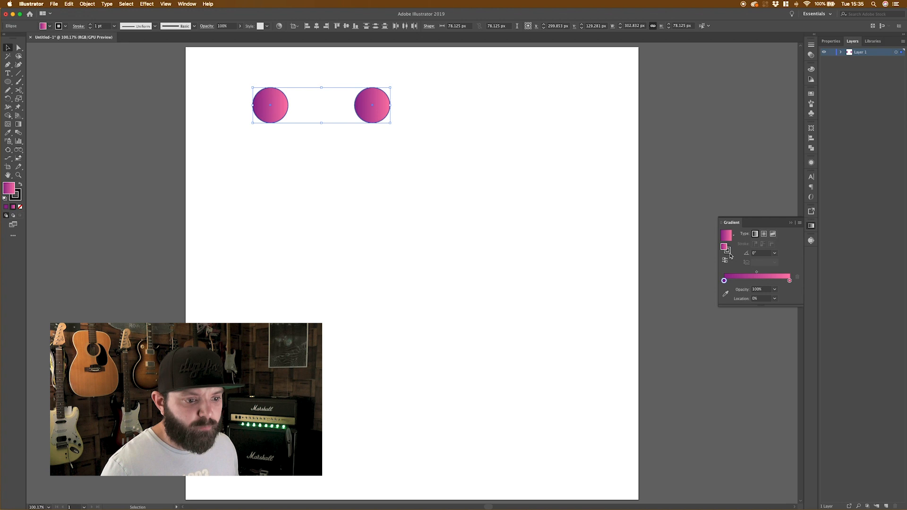
left_click(727, 250)
left_click(20, 207)
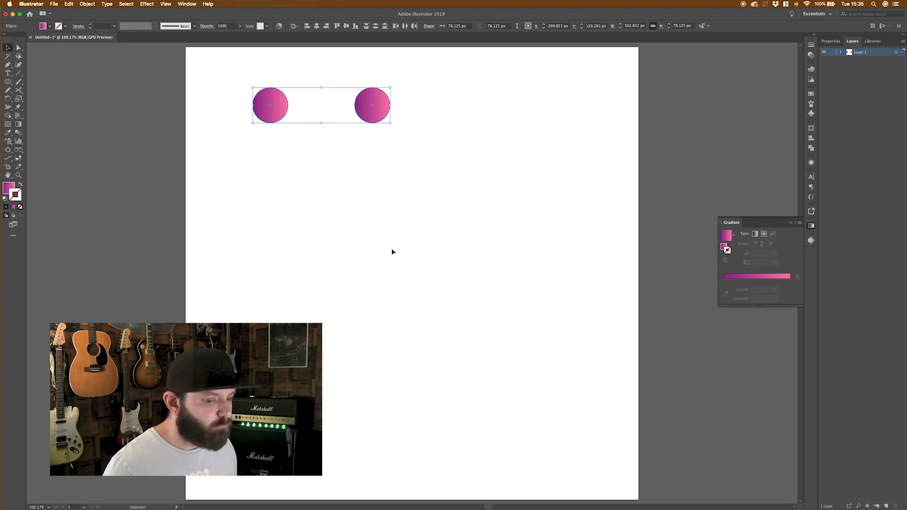
- Set the fill gradient's angle on both circles to -45° and deselect them
left_click(723, 246)
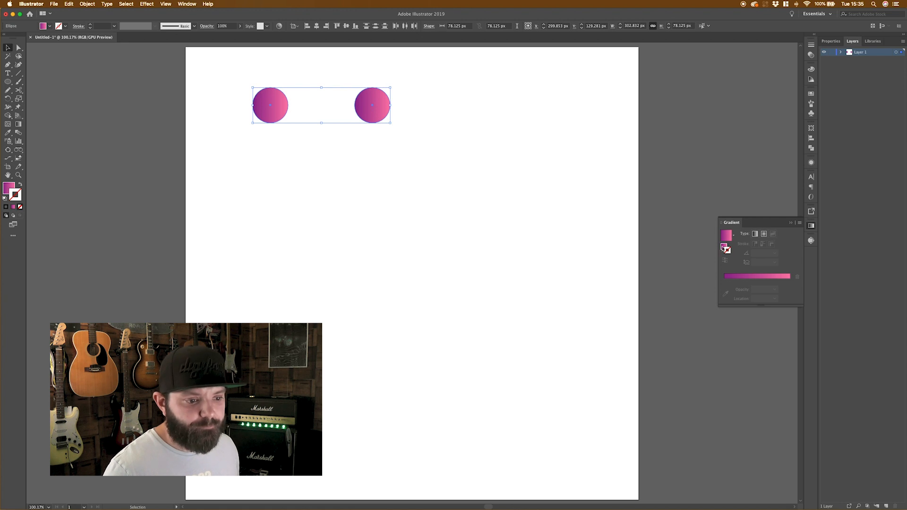
left_click(774, 253)
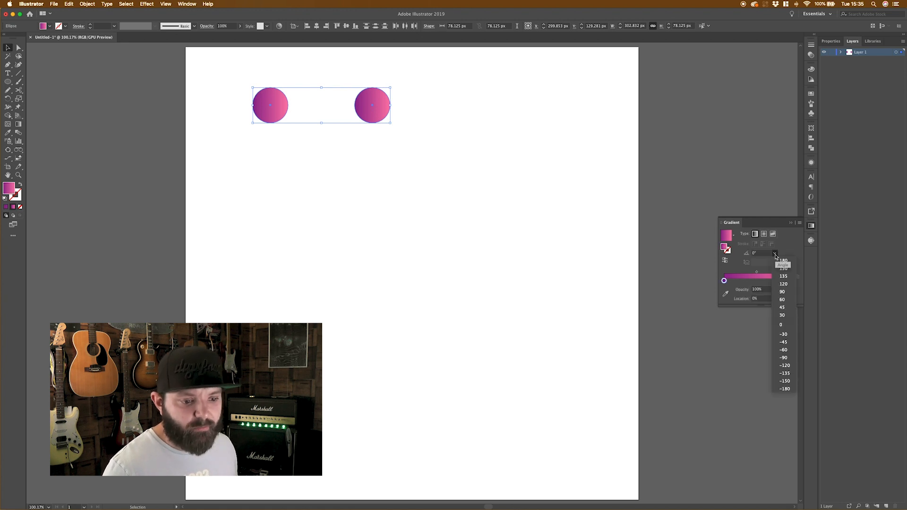
left_click(786, 343)
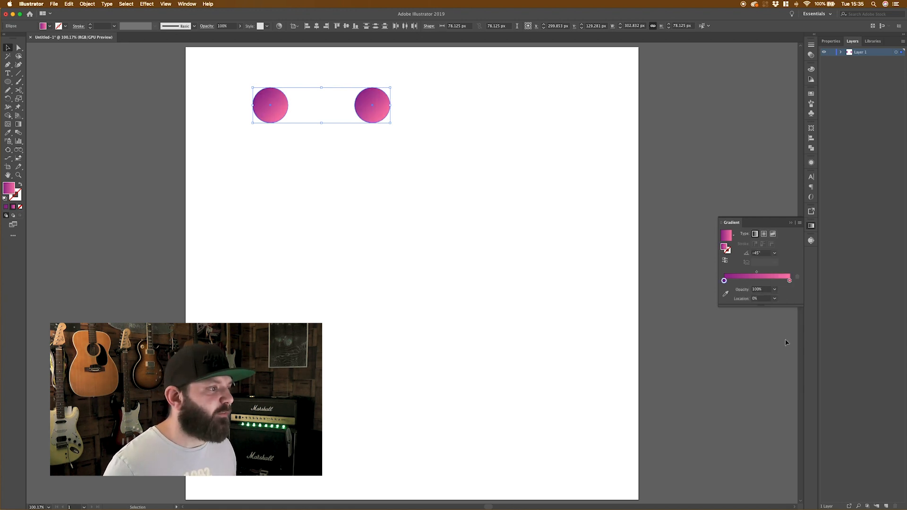
left_click(418, 107)
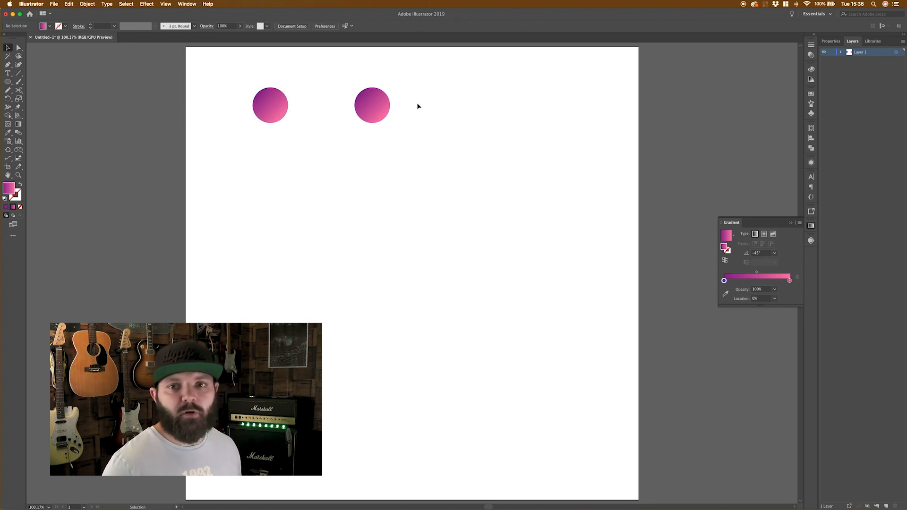
- Blend the two gradient circles together with the Blend tool
left_click_drag(283, 121, 247, 139)
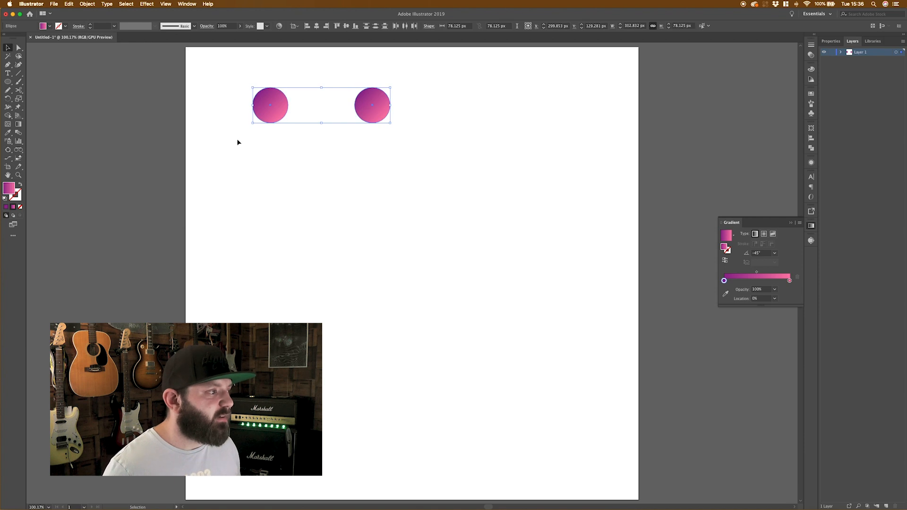
left_click(21, 136)
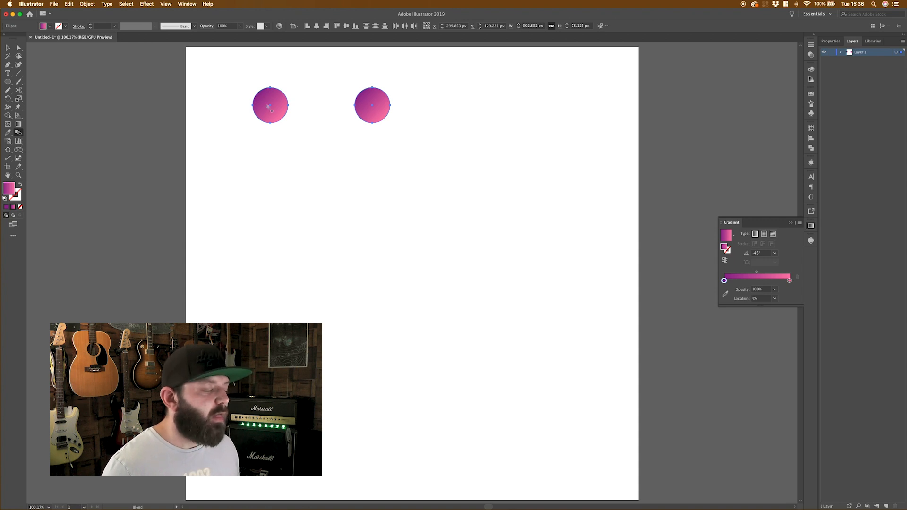
left_click(270, 106)
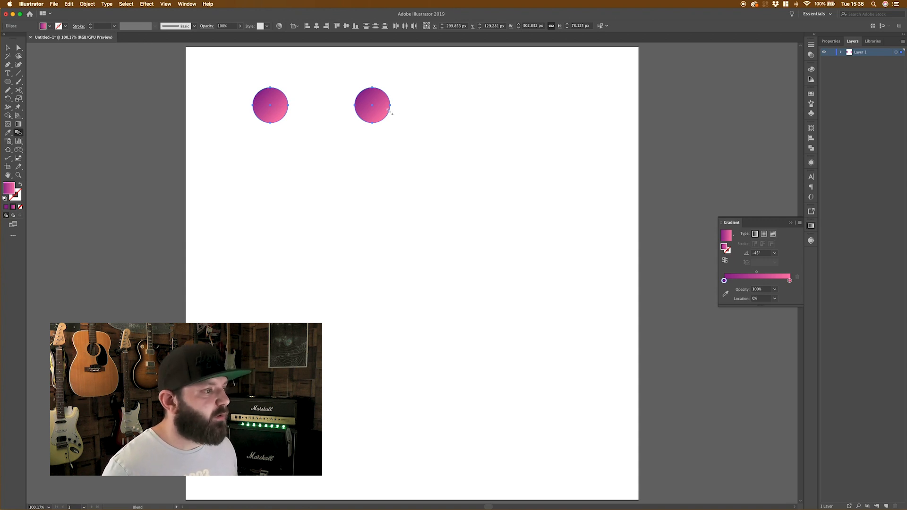
left_click(378, 109)
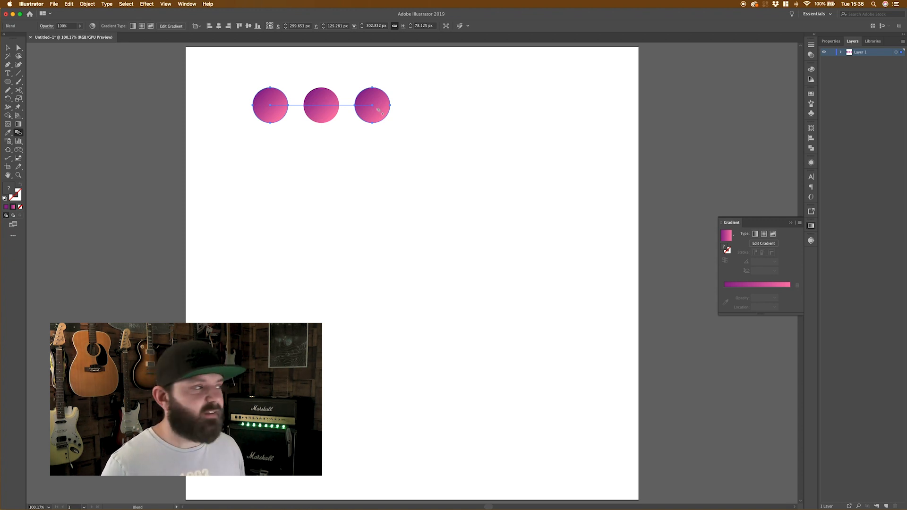
- Set the blend's spacing to Specified Steps with 500 steps and preview enabled
left_click(88, 5)
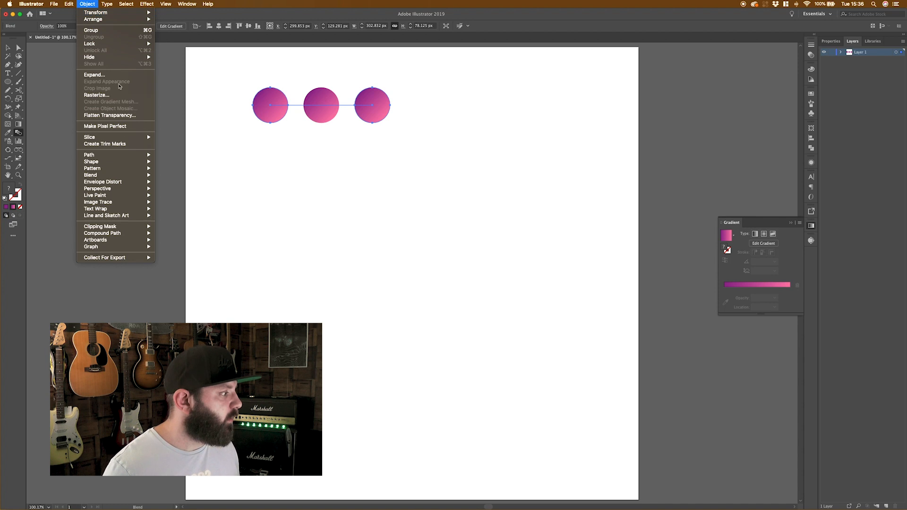
mouse_move(122, 175)
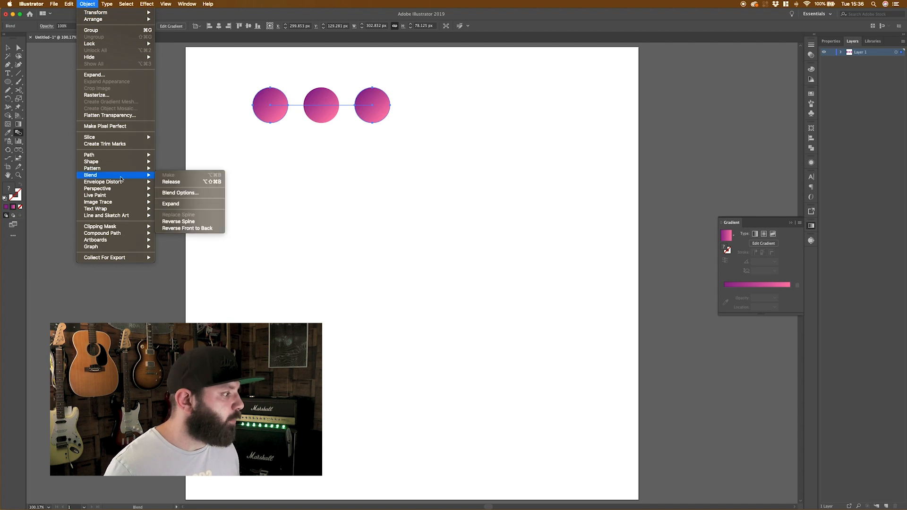
left_click(189, 193)
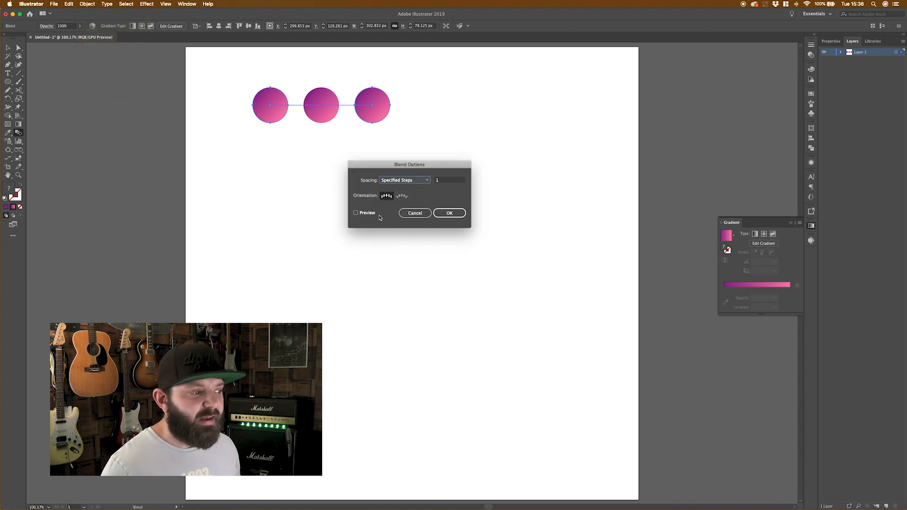
left_click(407, 181)
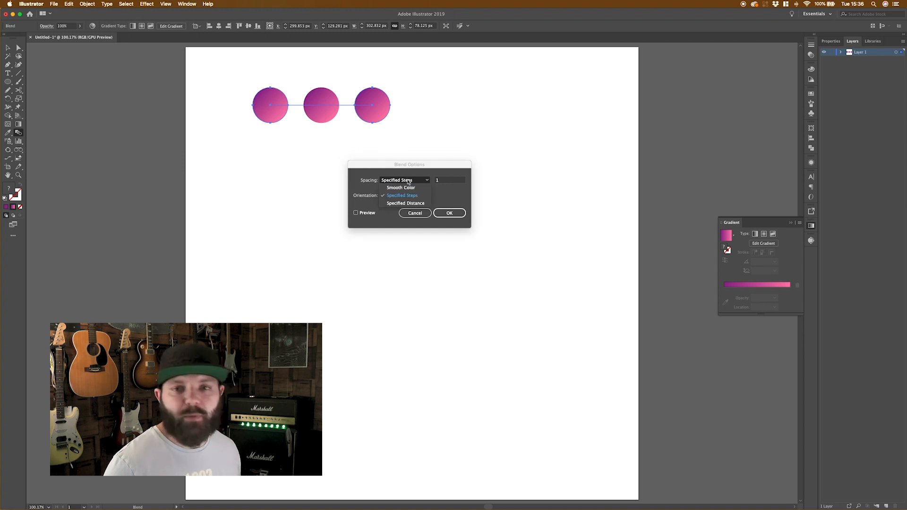
left_click(421, 195)
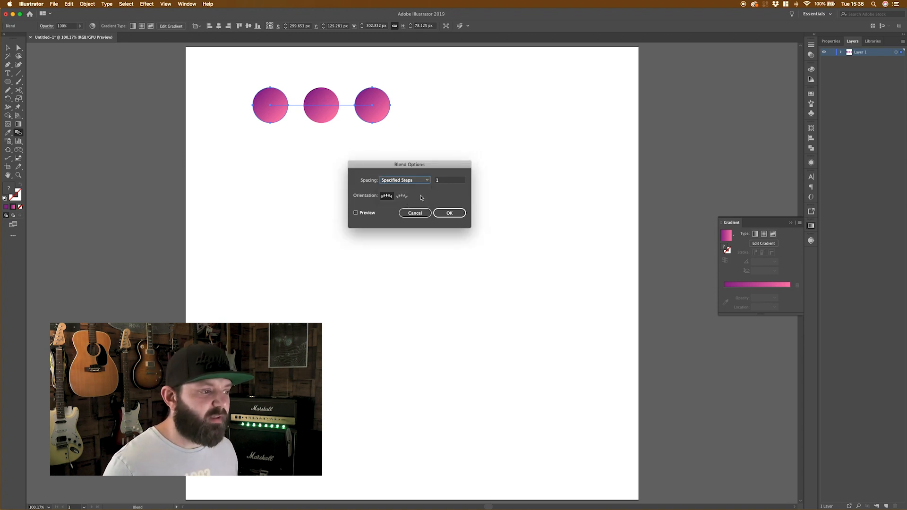
left_click(442, 180)
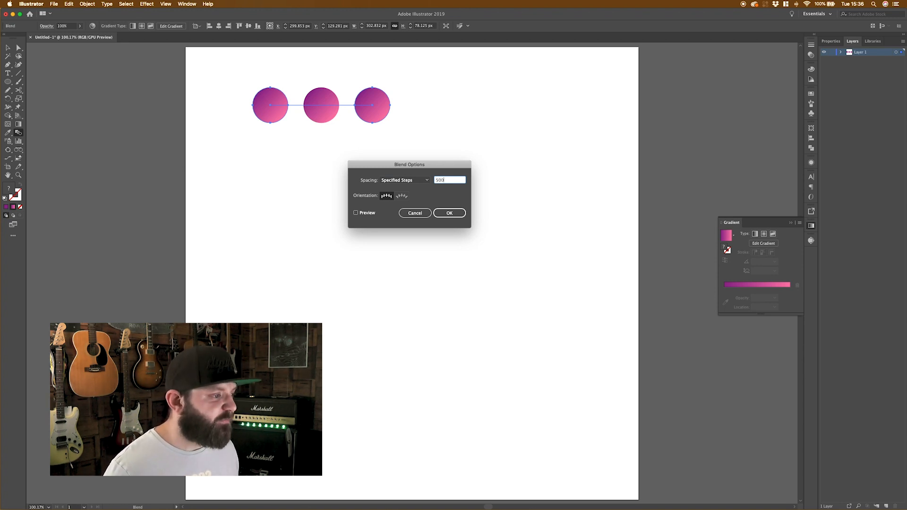
type("500")
left_click(356, 212)
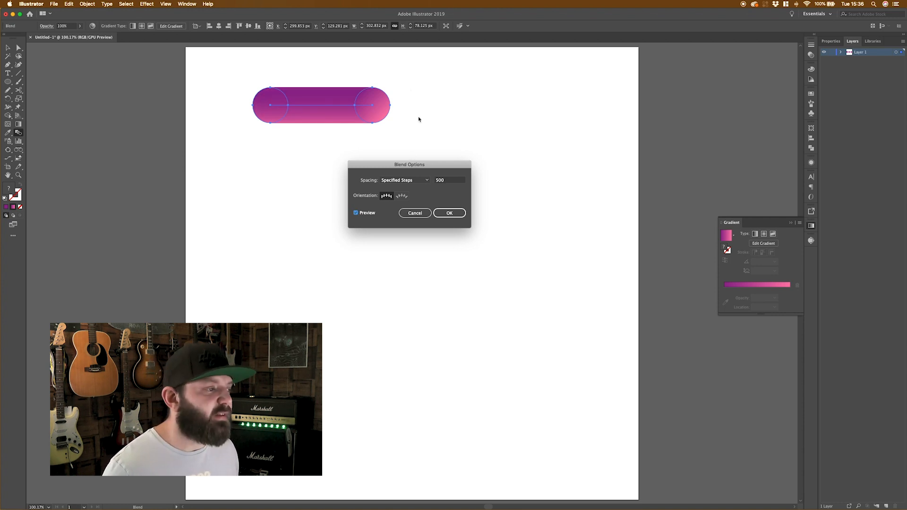
left_click(445, 213)
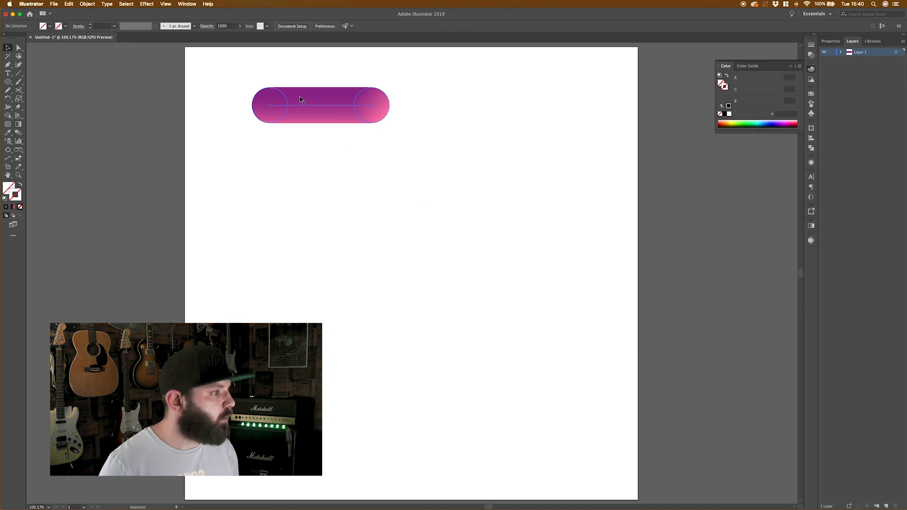
- Duplicate the blended pill shape horizontally, placing the copy beside the original at X about 658 px
key("v")
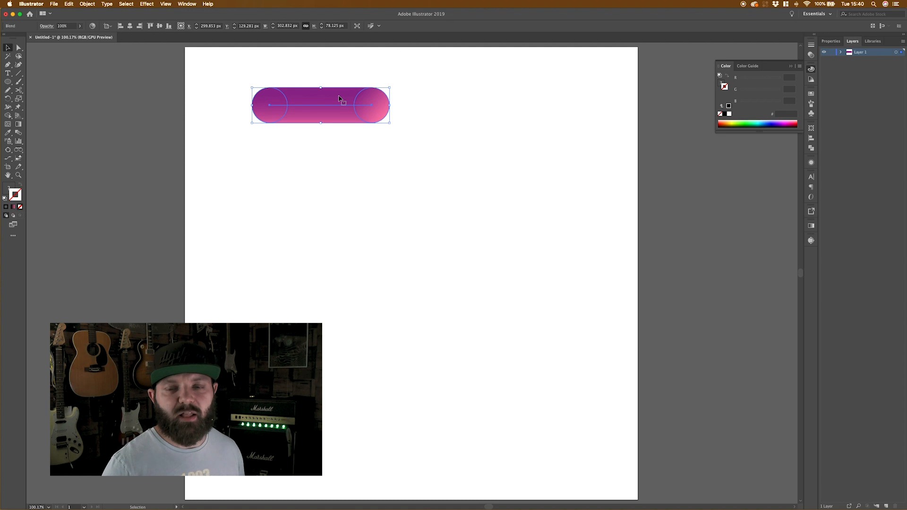
left_click_drag(336, 102, 499, 101)
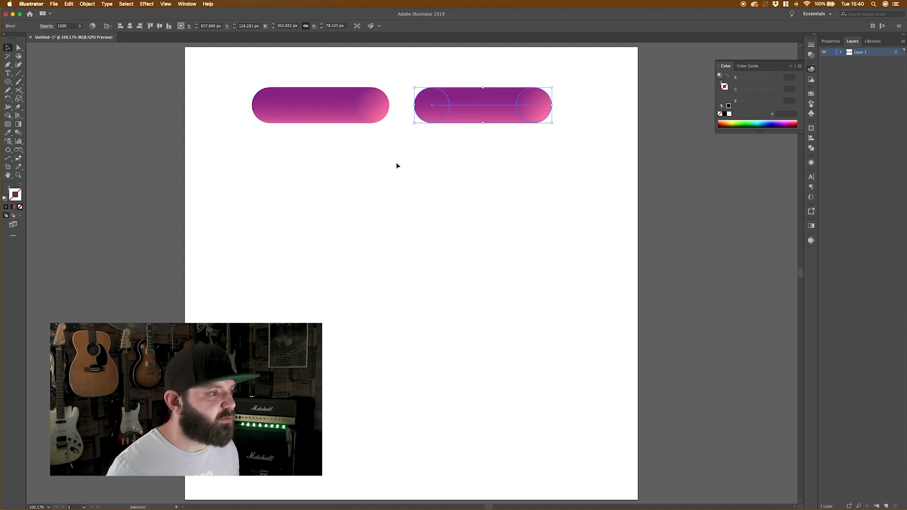
left_click(396, 163)
- Draw an open looping curve about 261 by 248 px below the pill shapes with the Pen tool and give it a black stroke
left_click(8, 65)
left_click_drag(334, 183, 371, 168)
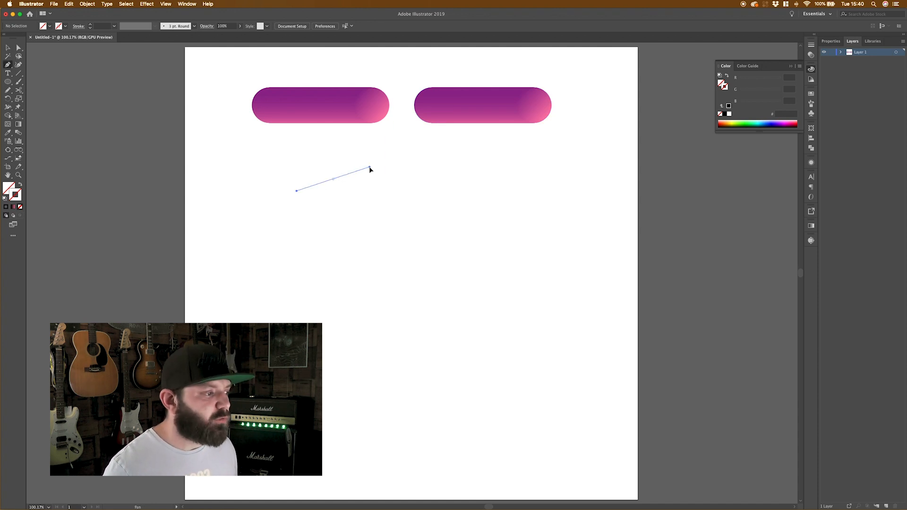
left_click_drag(444, 189, 465, 227)
left_click_drag(368, 268, 323, 253)
left_click_drag(451, 158, 508, 165)
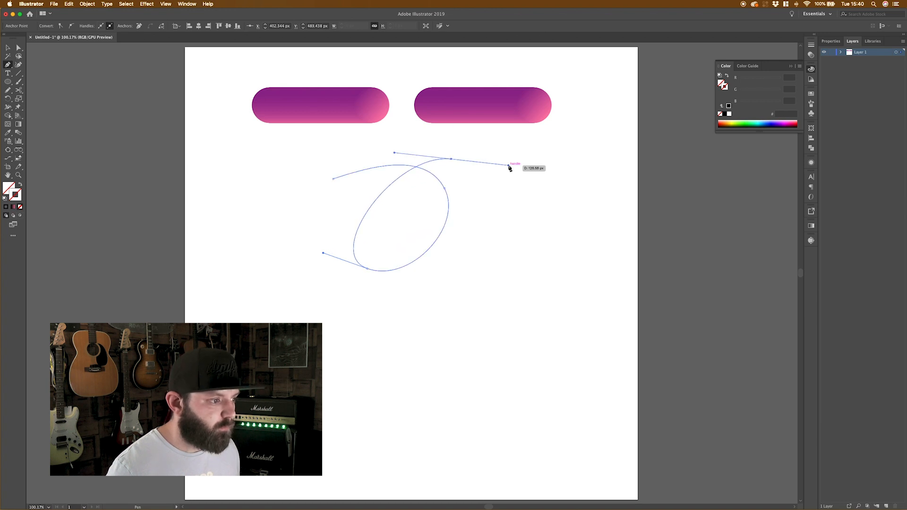
left_click(724, 114)
left_click(513, 239, "super")
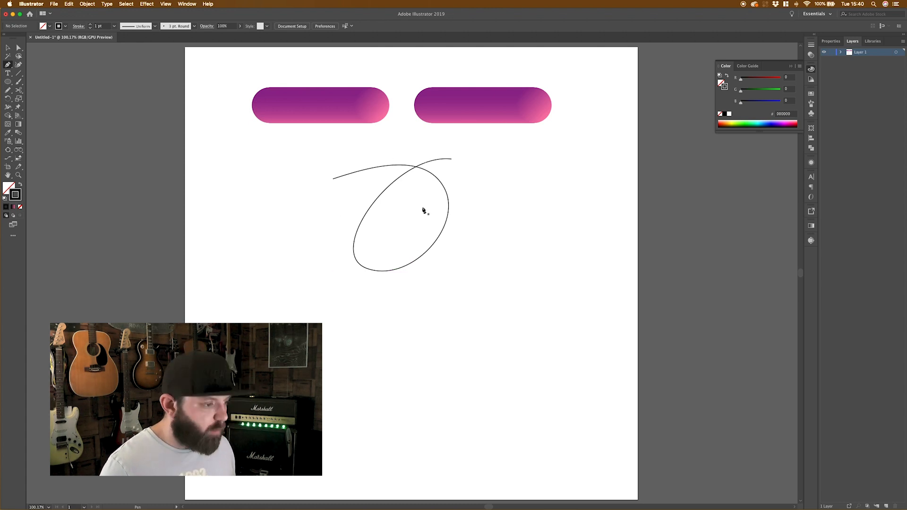
- Replace the spine of the duplicated pill blend with the looping curve
left_click(443, 185, "super")
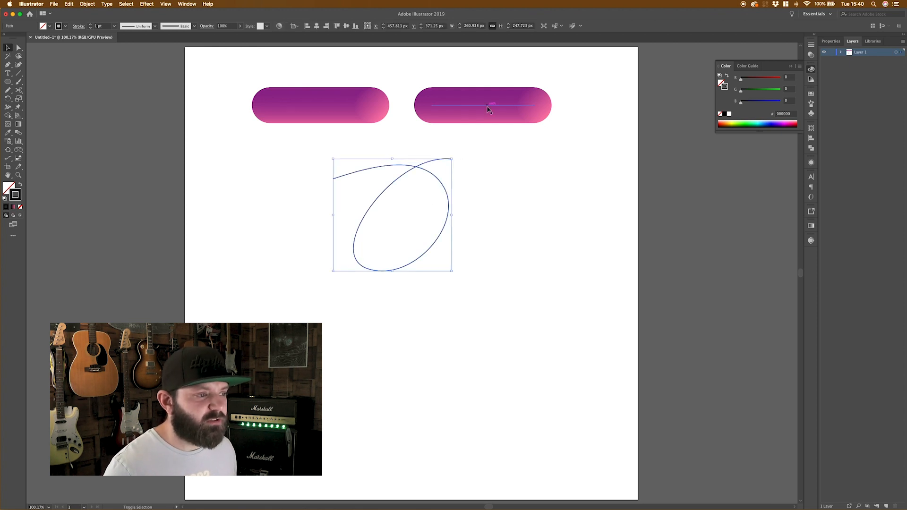
left_click(488, 109, "shift")
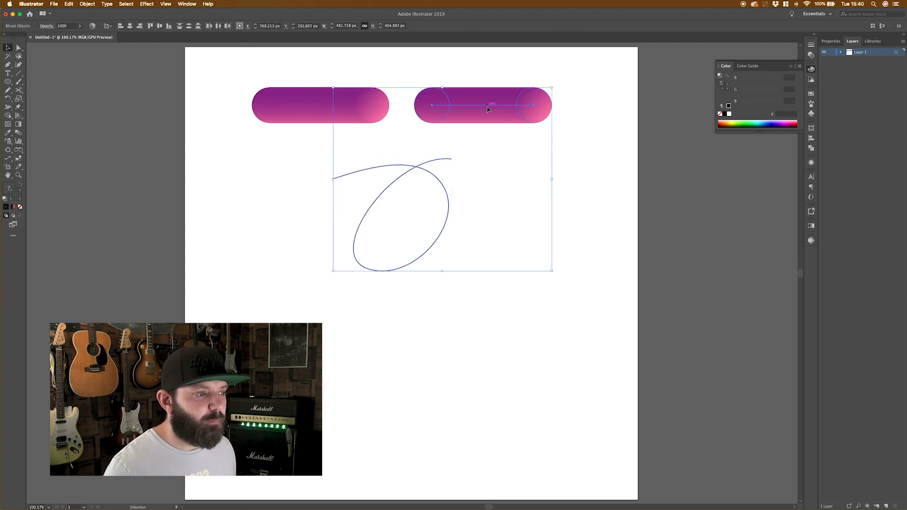
left_click(88, 4)
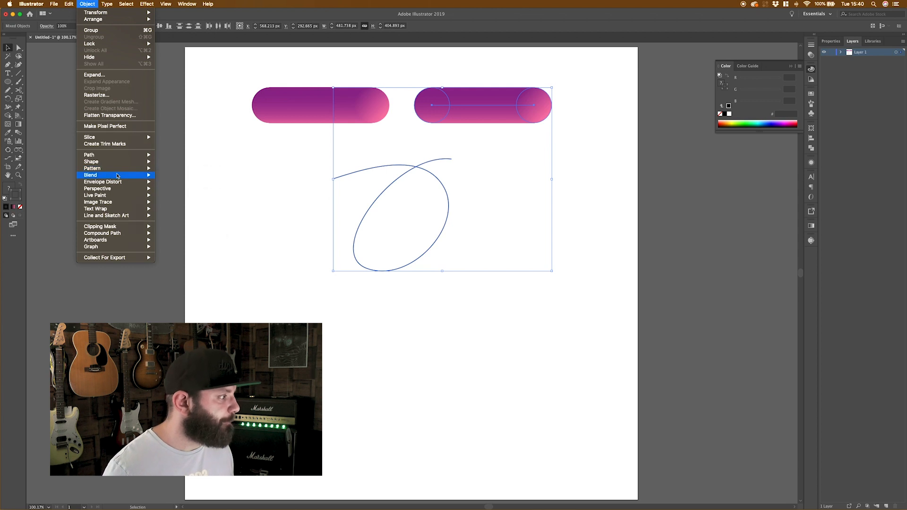
mouse_move(119, 176)
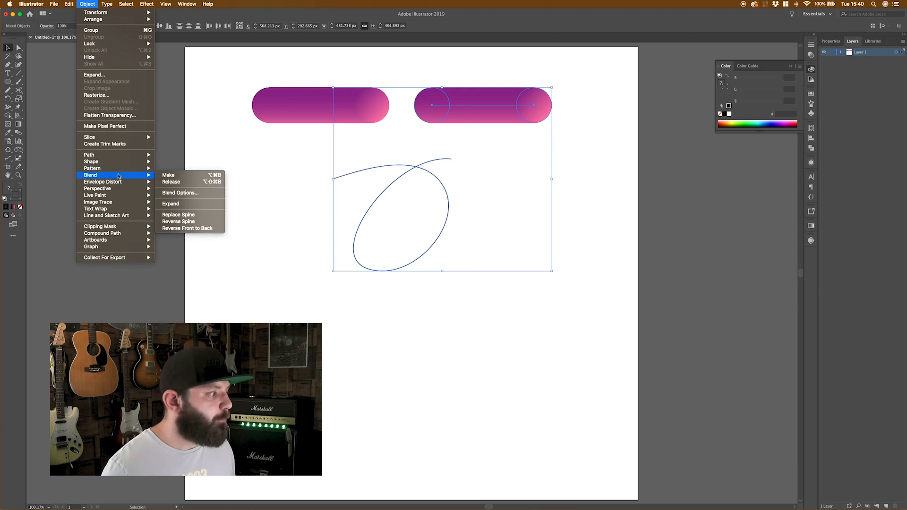
left_click(192, 216)
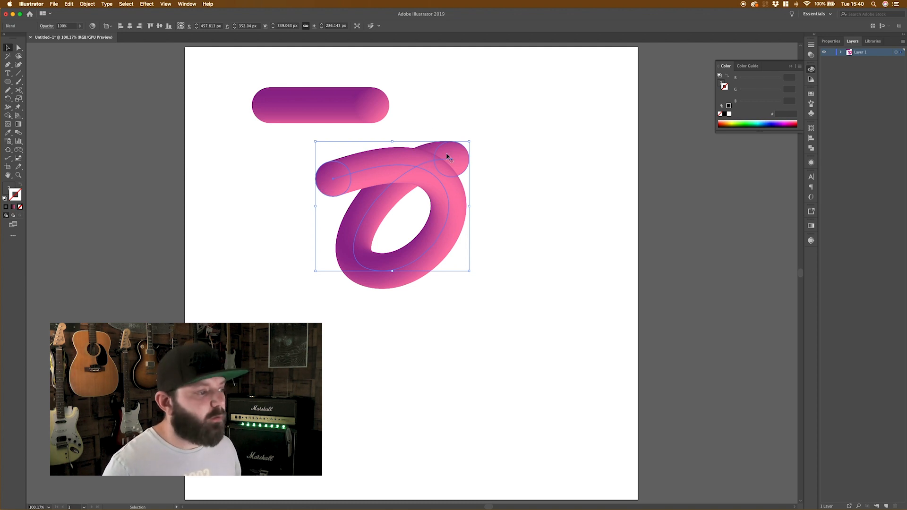
- Reverse the spine of the looped blend
left_click(87, 4)
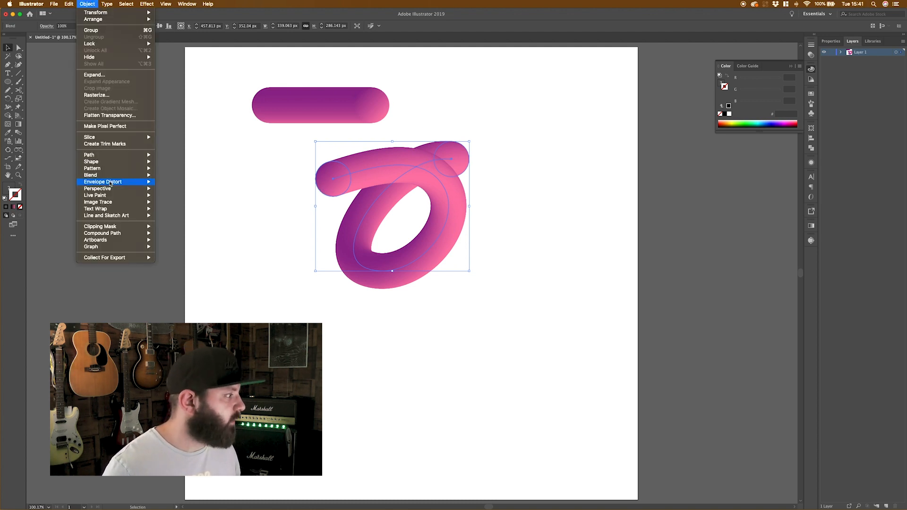
mouse_move(110, 175)
left_click(178, 221)
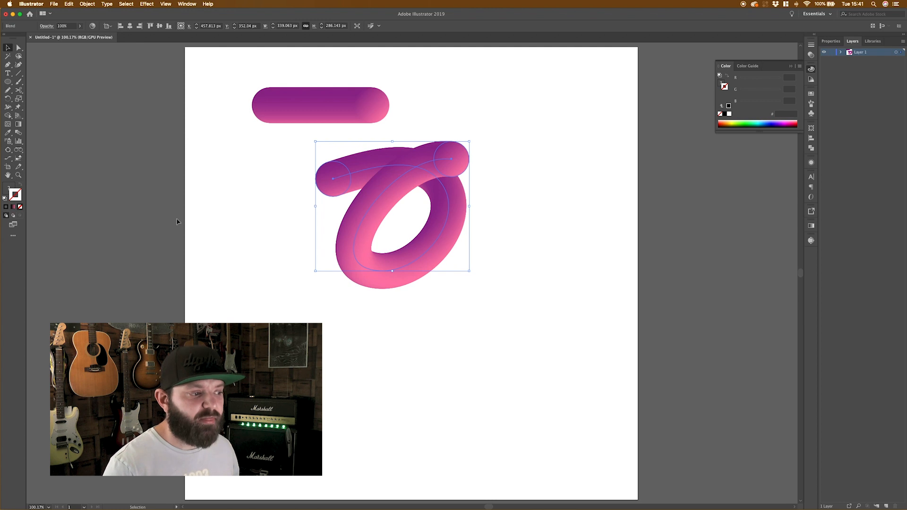
- Delete the looped tube blend and accept the Pencil tool options with fidelity at the Smooth end
key("n")
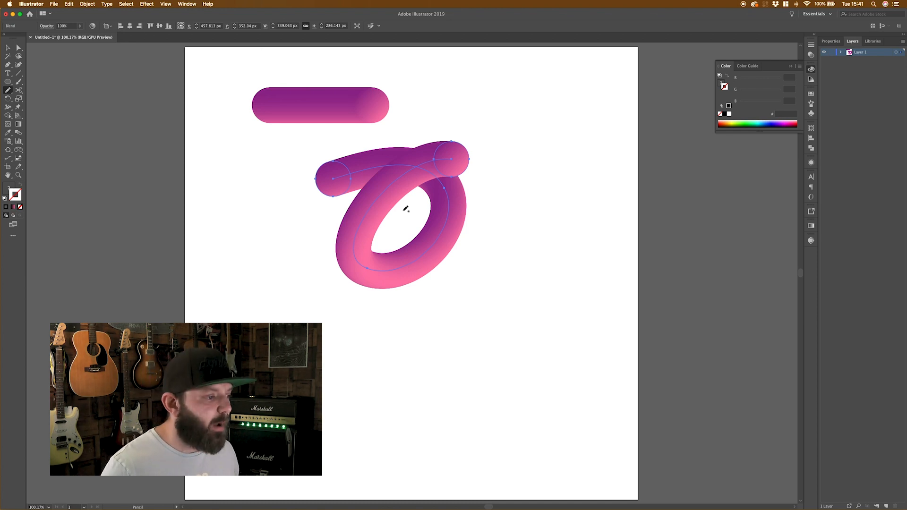
key("Delete")
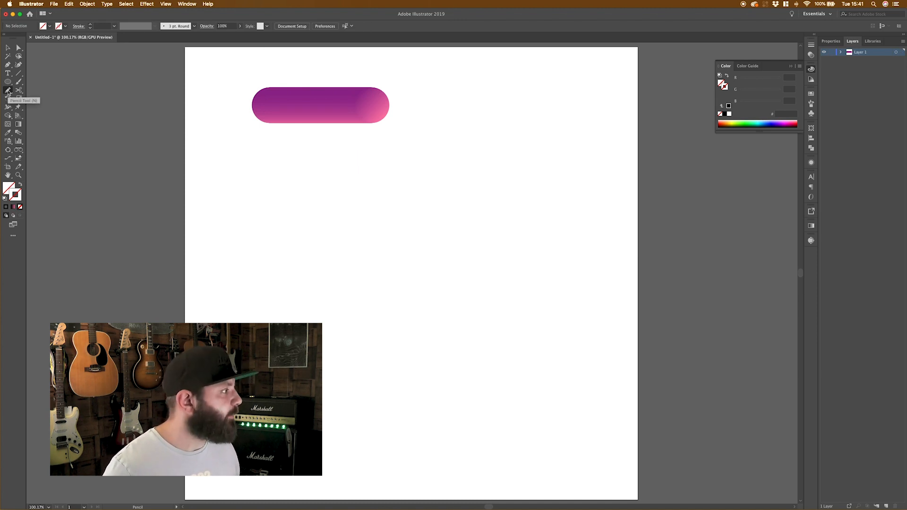
double_click(7, 91)
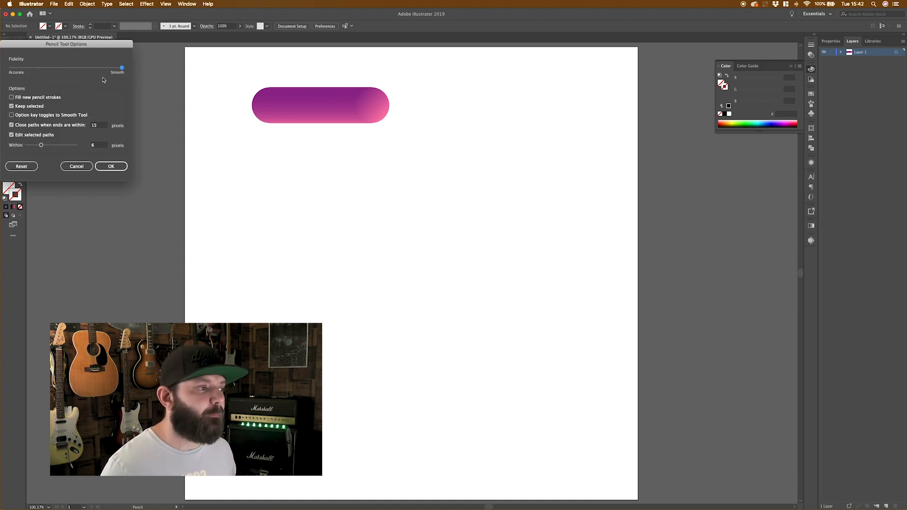
left_click(107, 169)
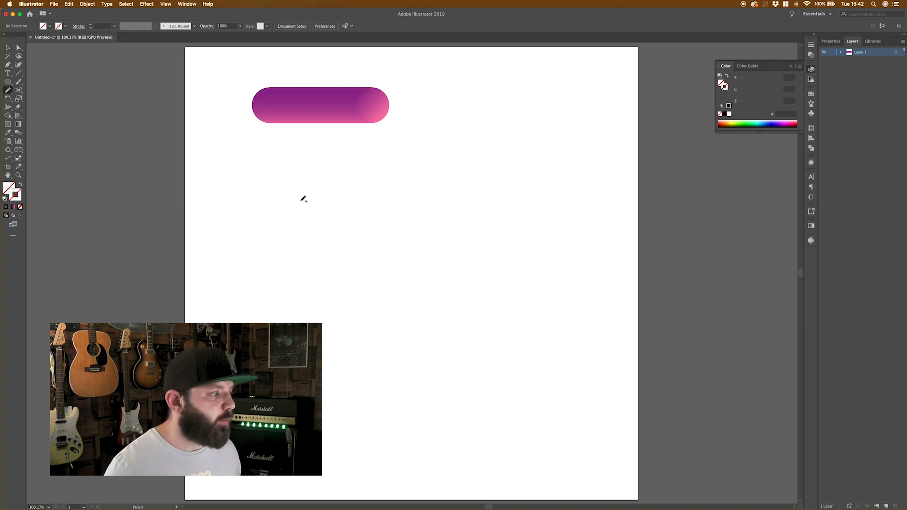
- Draw an open e-shaped curve about 215 by 136 px below the pill with the Pencil tool and give it a black stroke
mouse_move(305, 207)
left_mouse_down()
mouse_move(341, 203)
mouse_move(345, 187)
mouse_move(296, 196)
mouse_move(287, 235)
mouse_move(302, 244)
mouse_move(332, 241)
mouse_move(384, 205)
left_mouse_up()
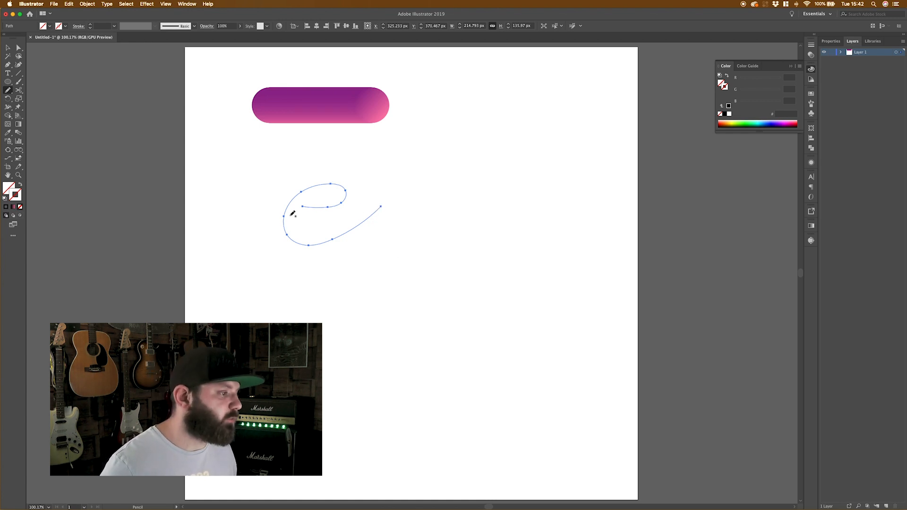
left_click(5, 207)
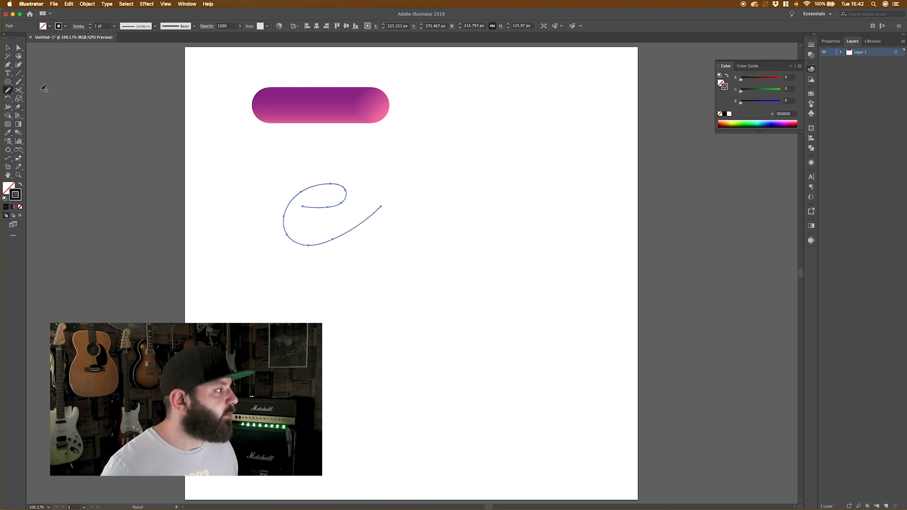
- Draw a second open e-shaped curve to the right of the first one with the Pen tool
left_click(7, 65)
left_click(458, 211)
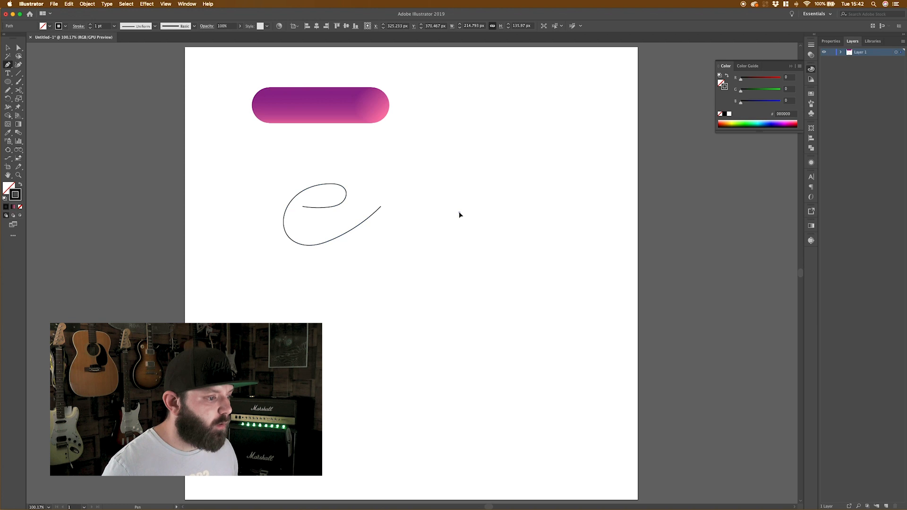
left_click_drag(521, 201, 473, 184)
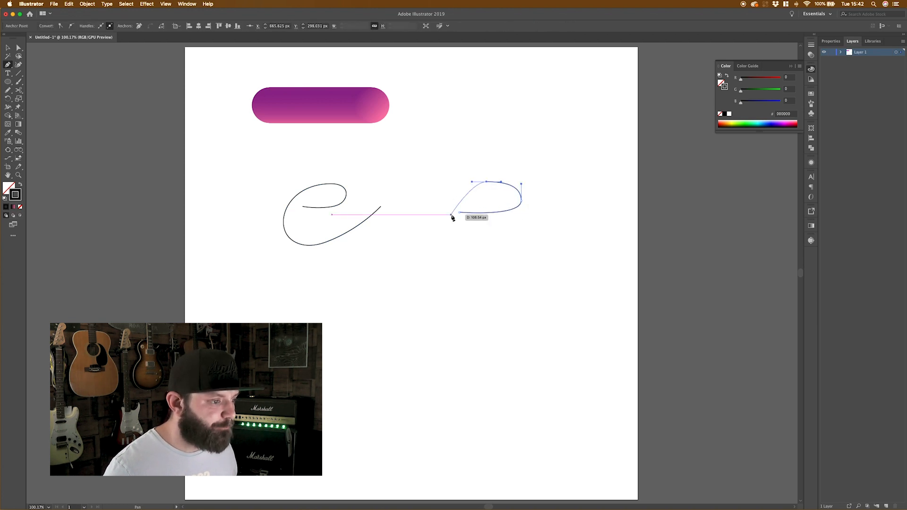
left_click_drag(448, 222, 502, 248)
left_click_drag(561, 206, 573, 189)
left_click(555, 261, "super")
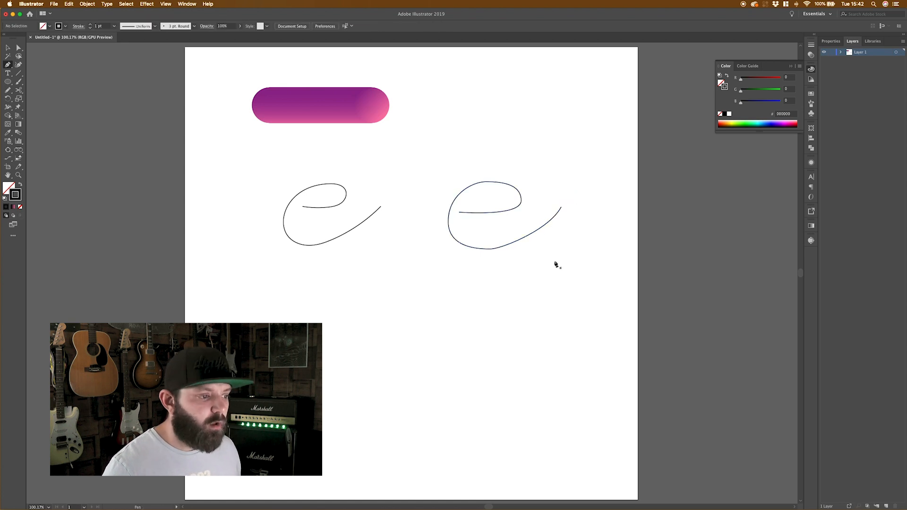
- Duplicate the pill blend twice in a horizontal row, with the last copy at X about 1028 px
key("v")
left_click_drag(338, 104, 495, 106)
left_click_drag(502, 106, 664, 103)
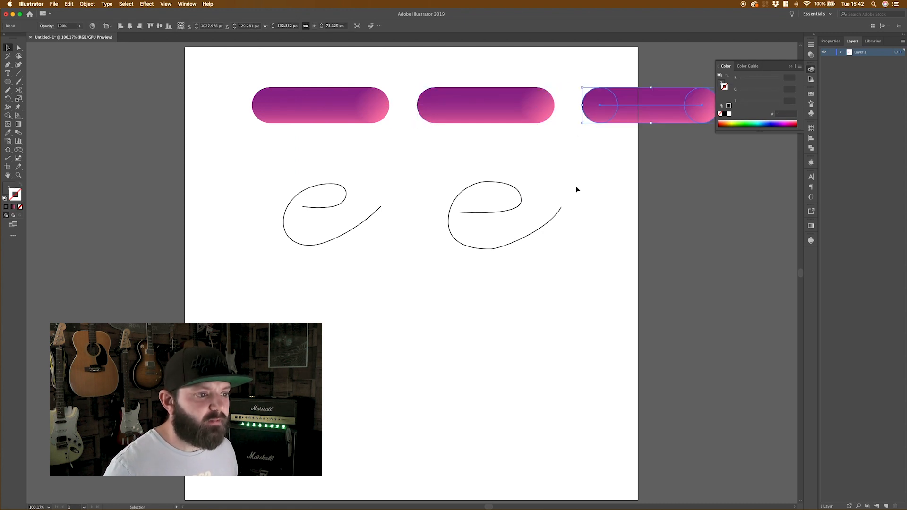
- Replace the spine of the middle pill blend with the pencil-drawn e curve
left_click(358, 226)
left_click(510, 112, "shift")
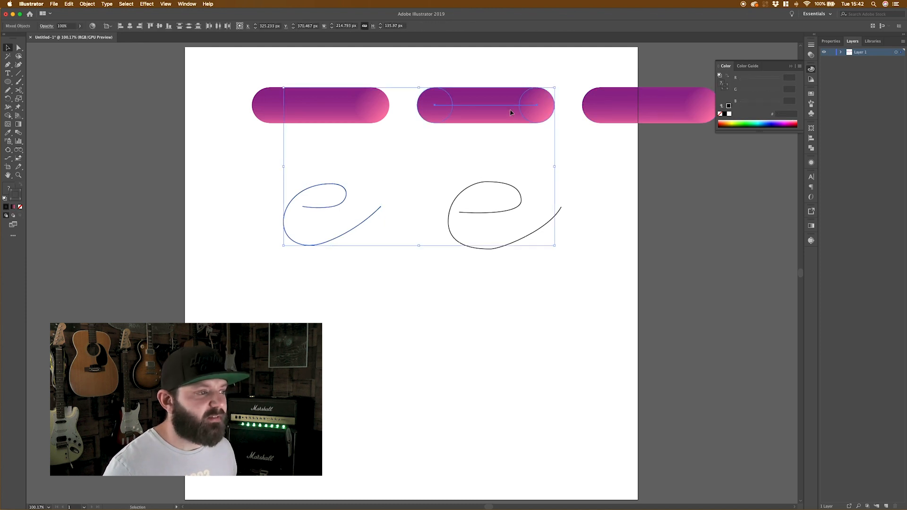
left_click(94, 3)
mouse_move(123, 175)
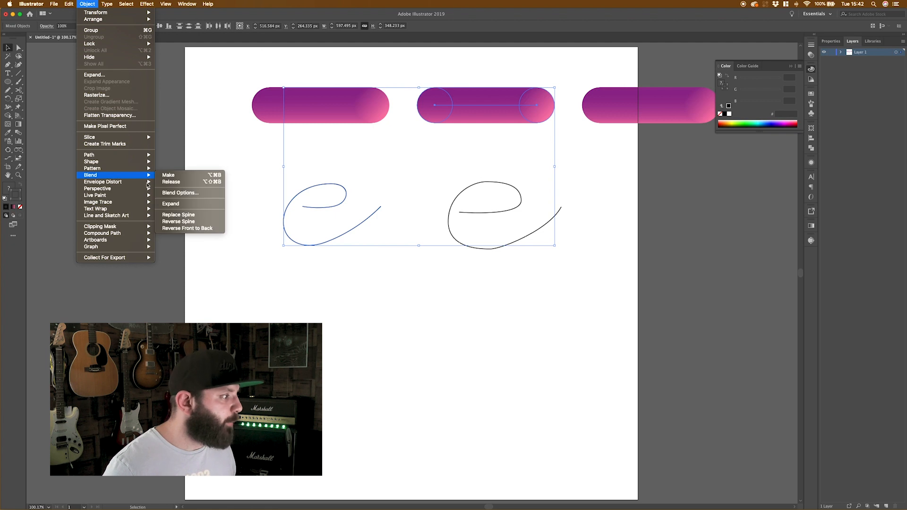
left_click(172, 215)
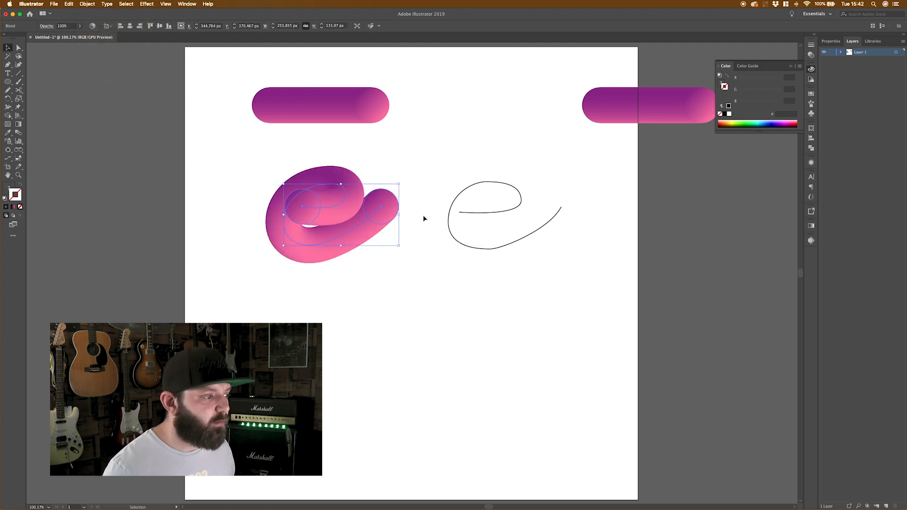
- Replace the spine of the rightmost pill blend with the pen-drawn e curve
left_click(641, 113)
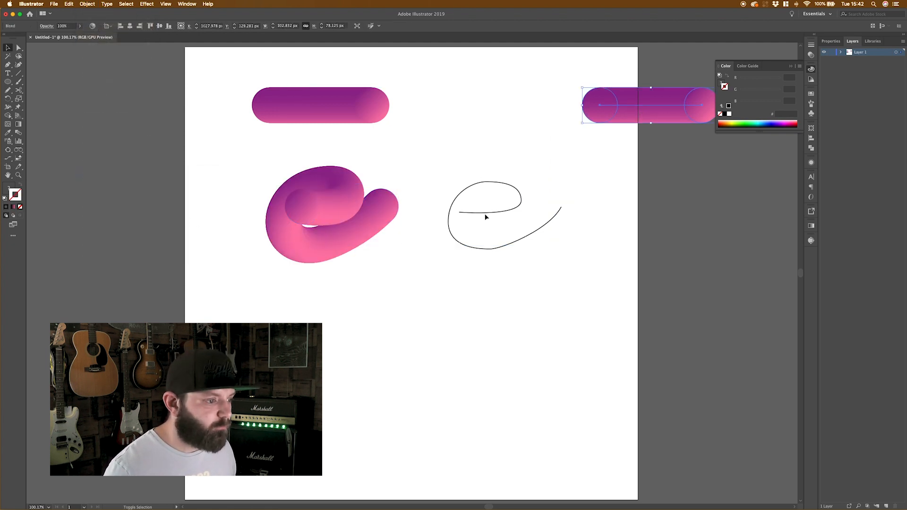
left_click(486, 213, "shift")
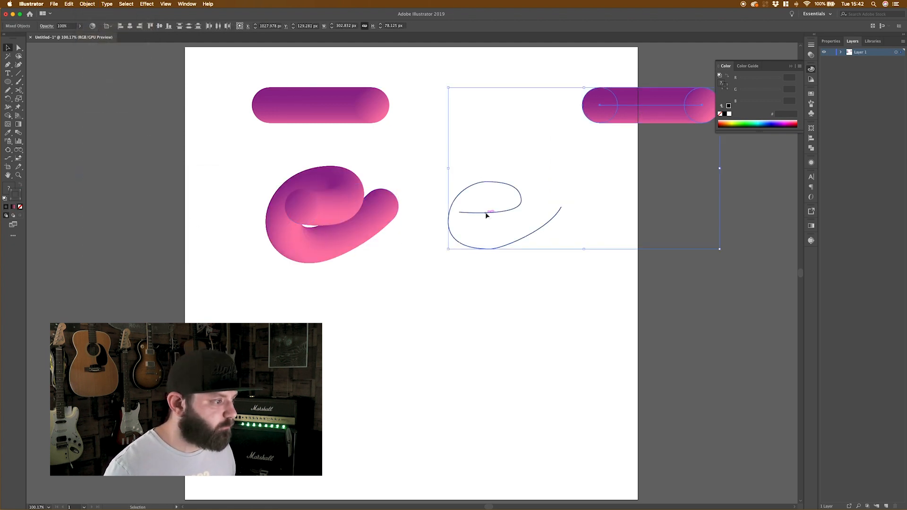
left_click(94, 5)
mouse_move(115, 175)
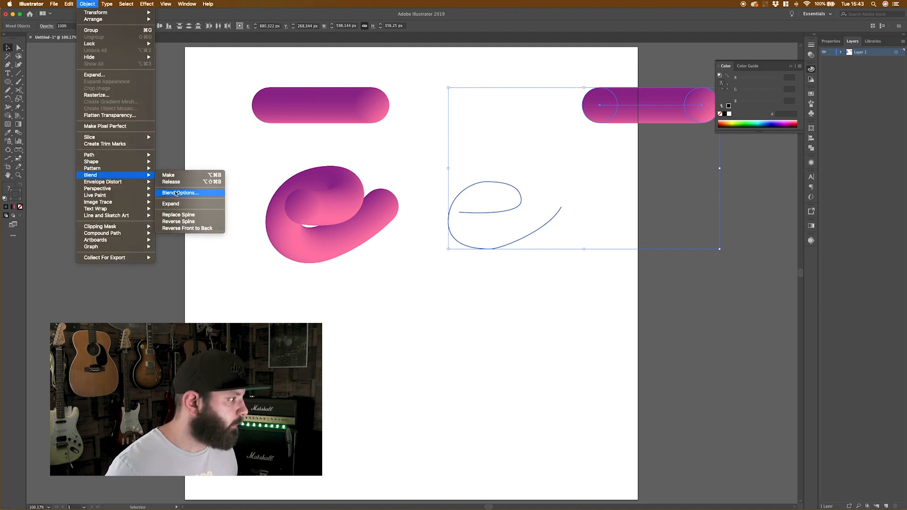
left_click(188, 215)
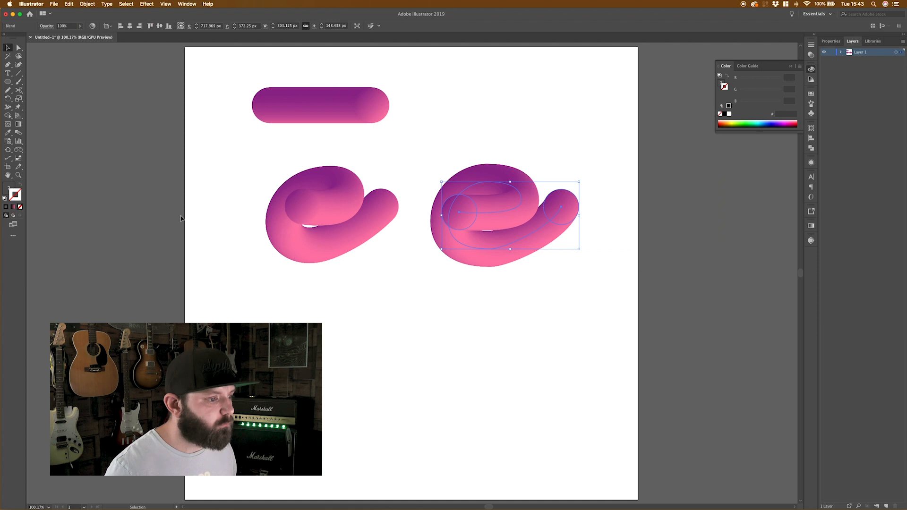
- Reverse the spines of both e-shaped blends together
left_click(320, 212, "shift")
left_click(87, 4)
mouse_move(119, 202)
mouse_move(118, 175)
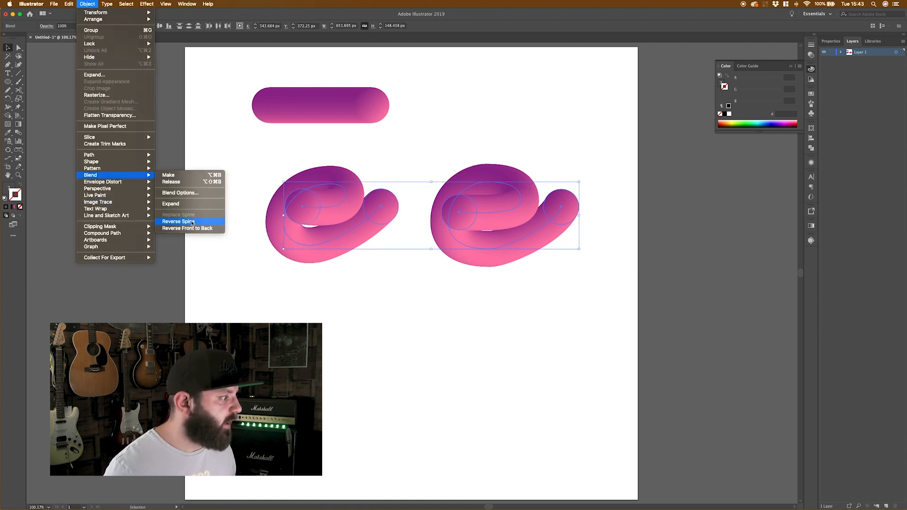
left_click(191, 221)
left_click(342, 298)
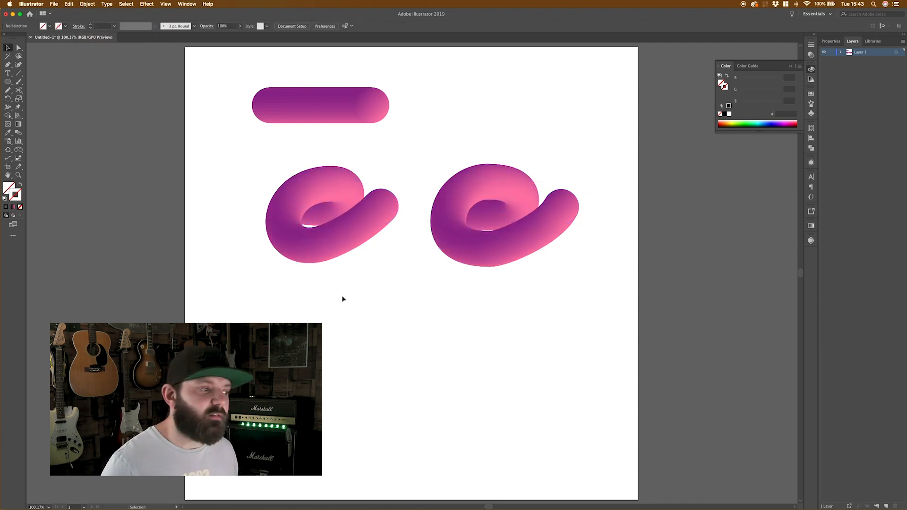
- Swap the default fill and stroke, and move both e-shaped blends off the artboard to its left
key("shift+x")
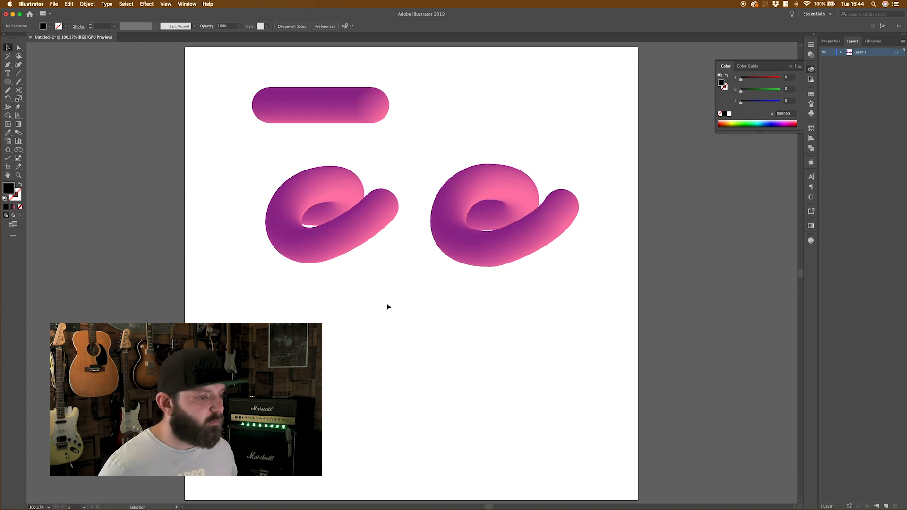
left_click_drag(580, 152, 389, 262)
left_click_drag(497, 255, 79, 231)
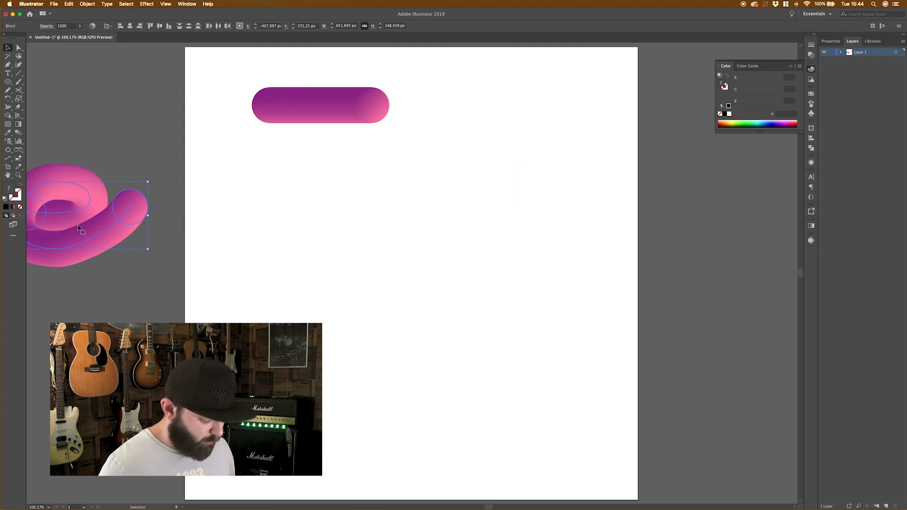
- Add the text "flow" and place it in the upper middle of the artboard below the pill, at X about 486 px
left_click(7, 73)
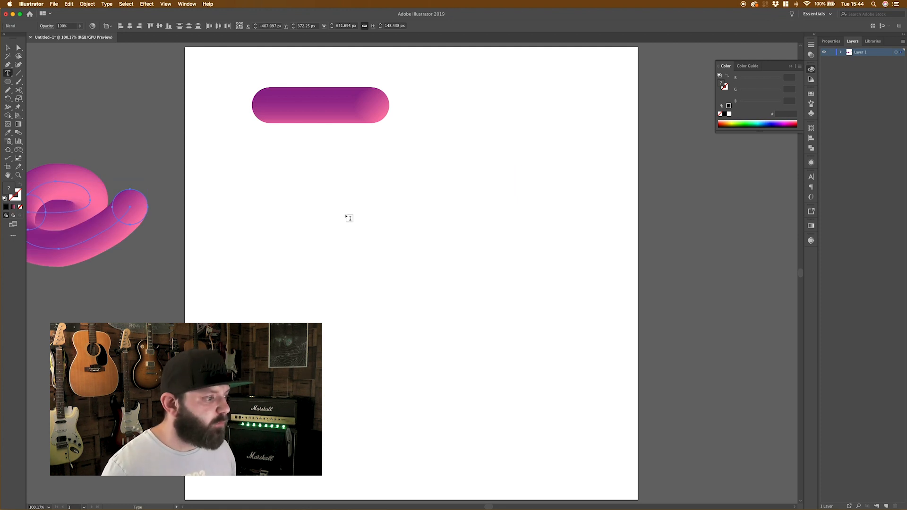
left_click(332, 208)
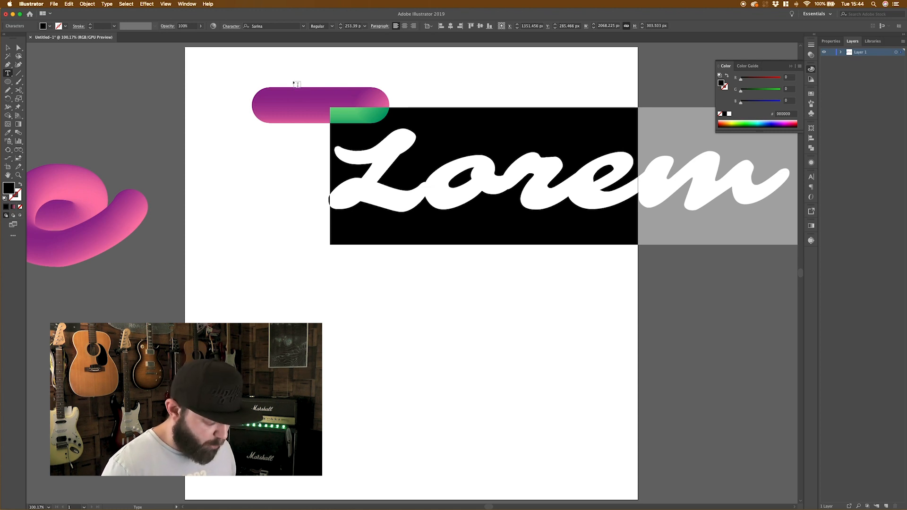
type("flow")
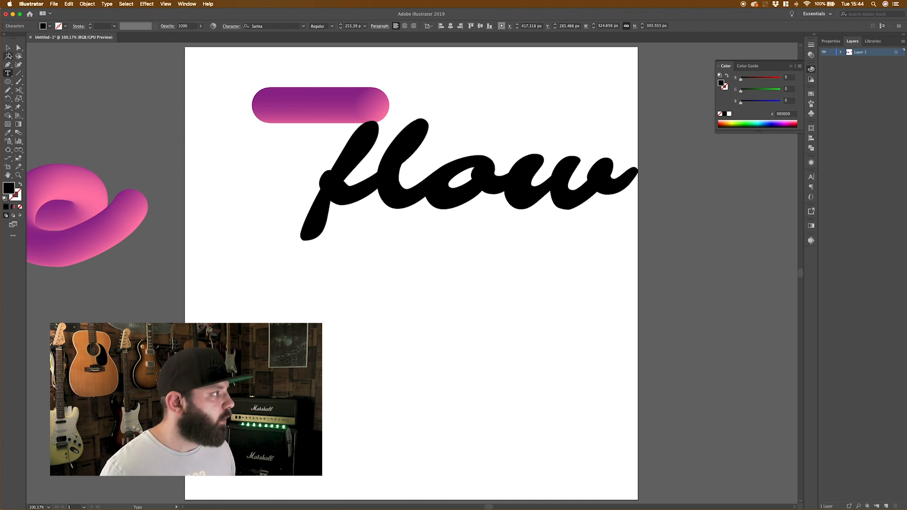
key("Escape")
left_click_drag(459, 186, 392, 254)
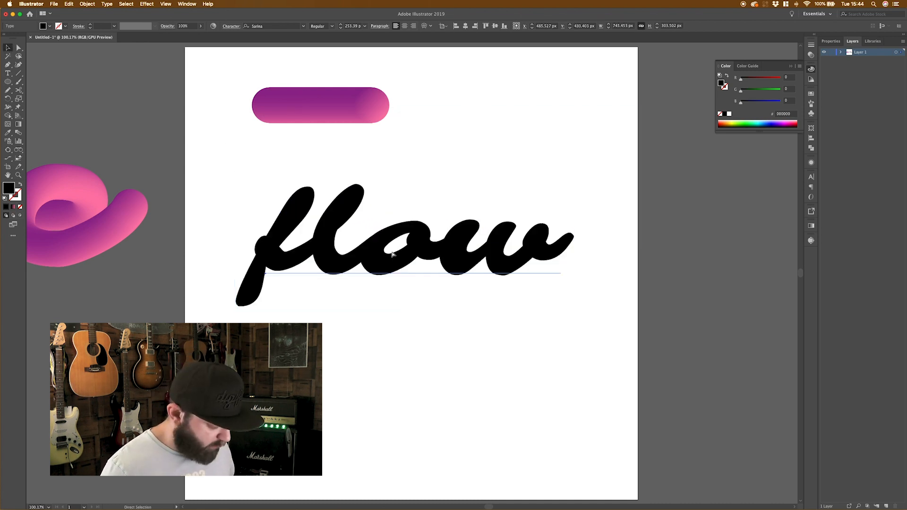
- Convert the "flow" text to outlines and swap its black fill to a black stroke with no fill
key("super+shift+o")
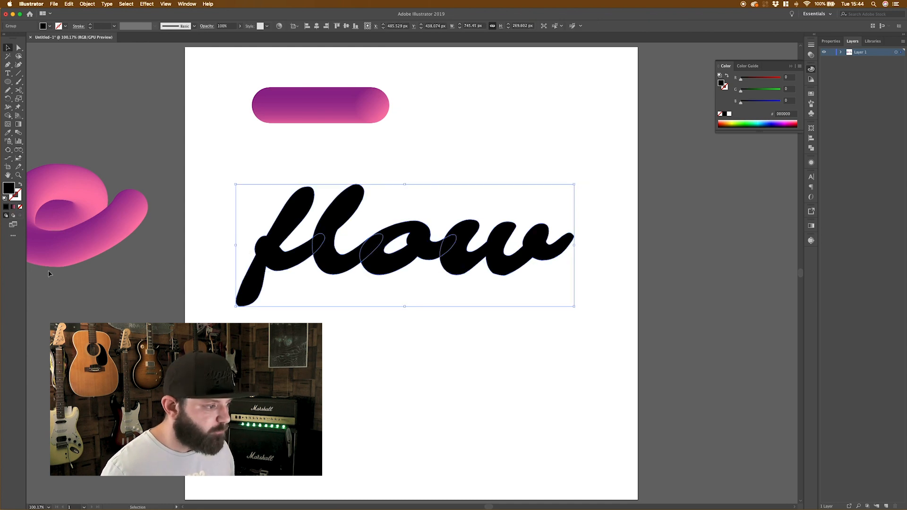
left_click(18, 184)
key("a")
key("v")
left_click(331, 324)
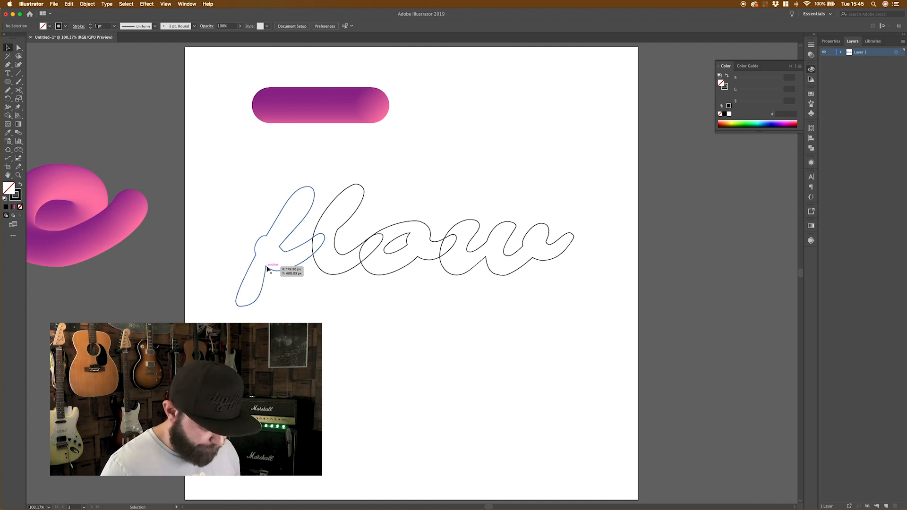
- Trace the main stroke of the f with the Pen tool, from the crossbar over the top loop down to the descender
key("p")
left_click(252, 247)
left_click_drag(307, 207, 296, 191)
left_click_drag(242, 312, 243, 316)
key("Escape")
- Trace the lower connecting curve of the f as a separate Pen path ending at the l
left_click(256, 237)
left_click_drag(282, 260, 301, 260)
left_click(324, 233)
key("Escape")
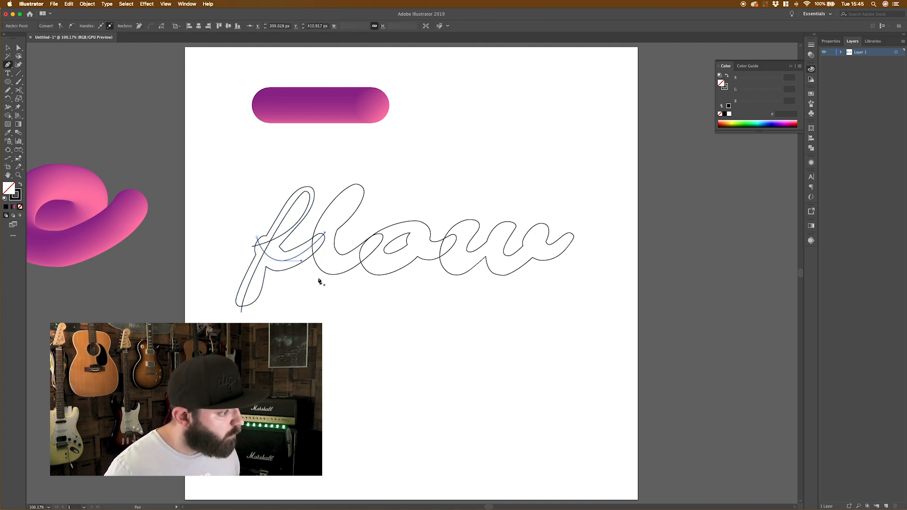
- Trace the centre of the letter o with the Pen tool, including its connecting stroke into the w
left_click_drag(419, 226, 395, 223)
mouse_move(368, 255)
left_mouse_down()
mouse_move(361, 272)
mouse_move(401, 258)
left_mouse_up()
left_click_drag(422, 230, 446, 252)
left_click(454, 239)
left_click(405, 283, "super")
left_click_drag(369, 256, 412, 221)
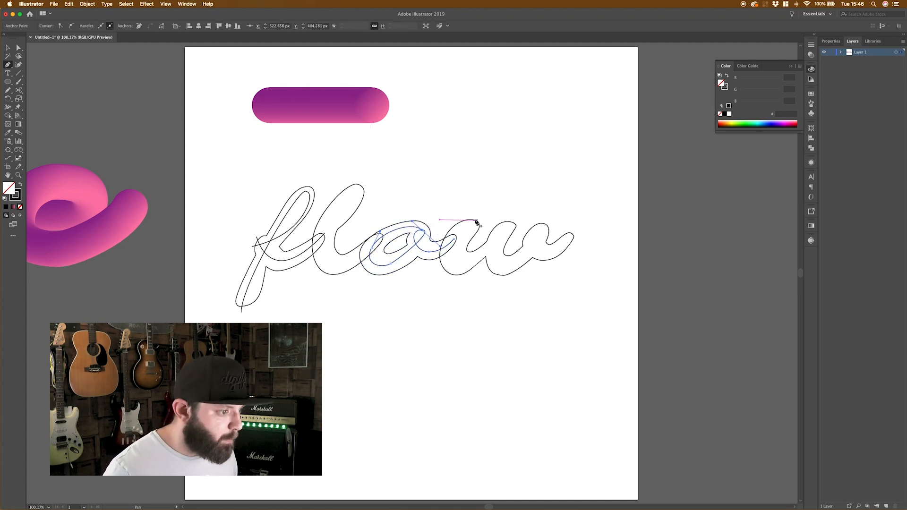
- Trace the centre of the letter w with one continuous curved Pen path ending at its right tip
left_click(474, 220)
left_click_drag(456, 266, 481, 265)
left_click_drag(508, 226, 496, 227)
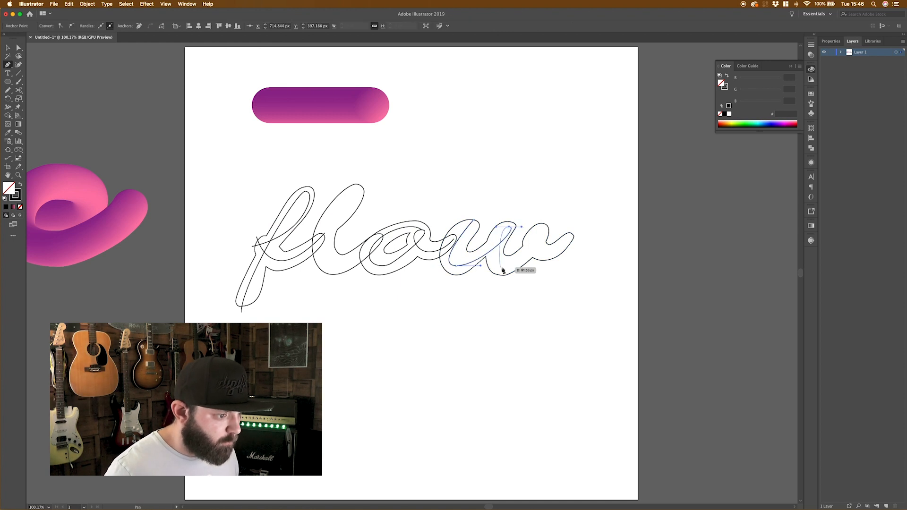
left_click_drag(503, 267, 523, 268)
left_click_drag(544, 230, 532, 230)
left_click_drag(544, 254, 570, 260)
left_click(572, 234)
left_click(498, 245, "super")
left_click(498, 245, "super")
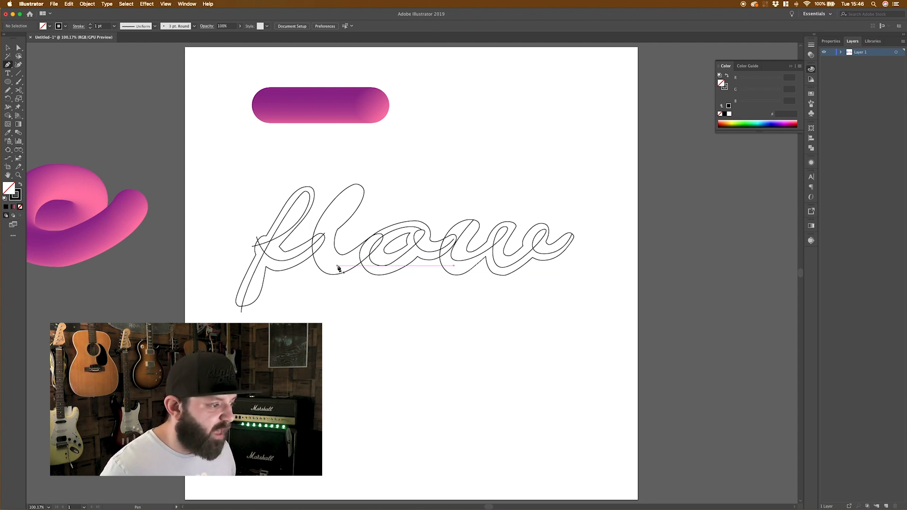
- Ungroup the outlined "flow" letters and select only the outline of the l
key("v")
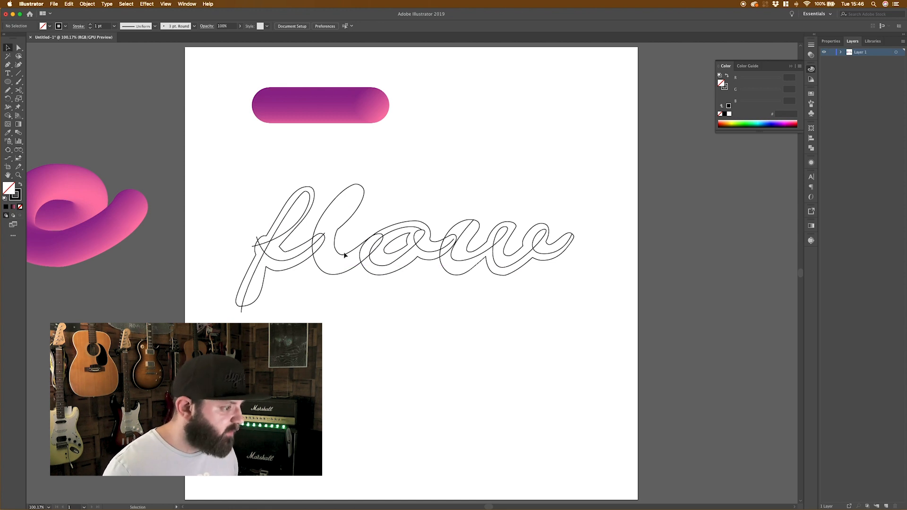
left_click(343, 258)
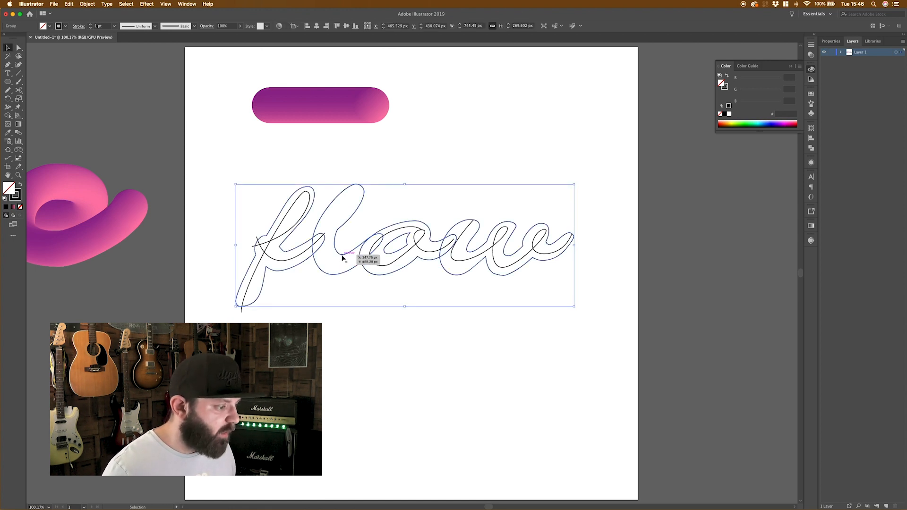
left_click(343, 257, "super")
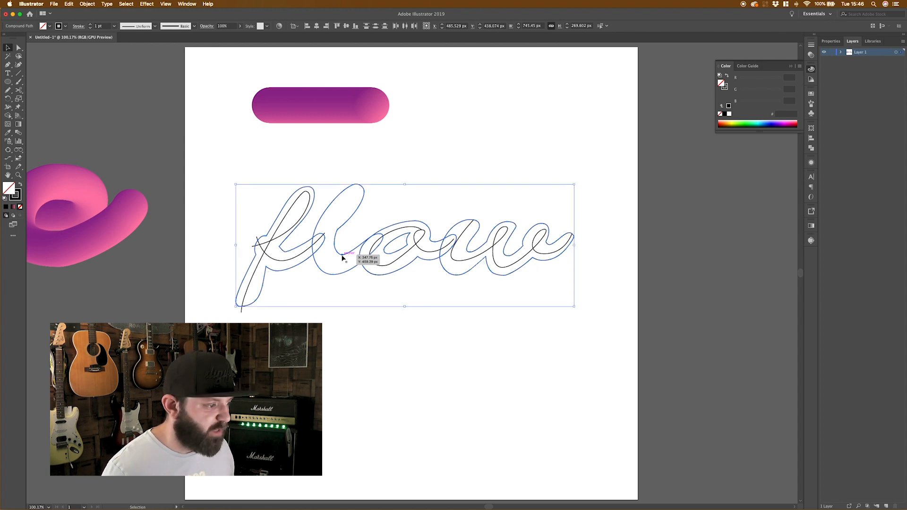
left_click(328, 320)
left_click(347, 274)
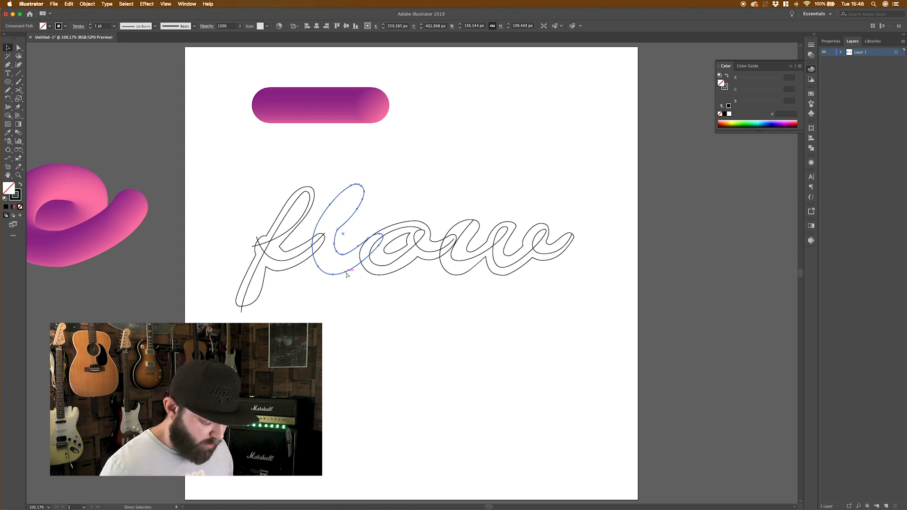
- Open the outline of the l by deleting the segments that close its upper tip and its lower connecting tip
key("super+equal")
key("super+equal")
key("super+equal")
key("super+equal")
key("a")
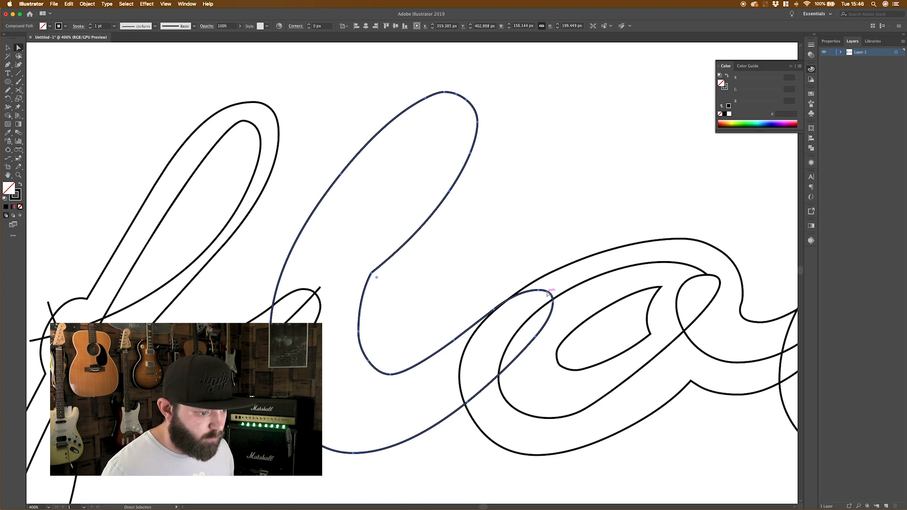
left_click(548, 293)
key("Delete")
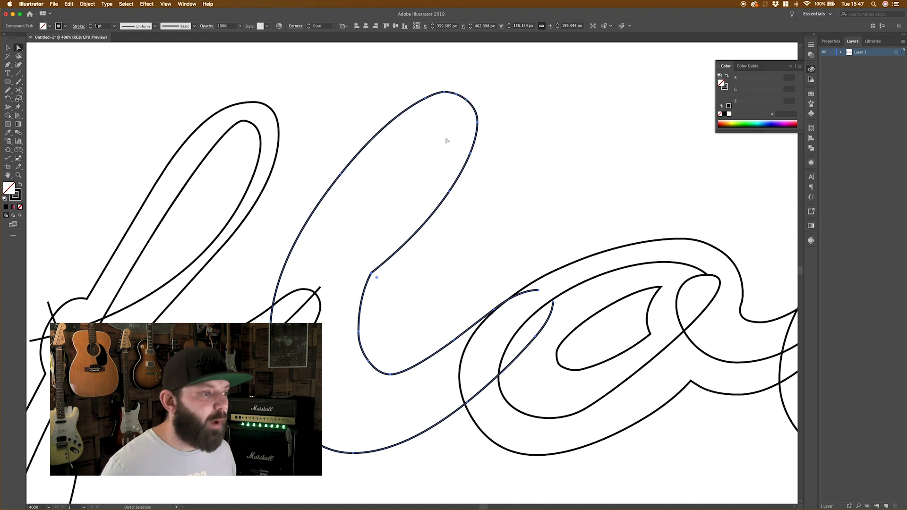
left_click_drag(456, 110, 456, 108)
key("Delete")
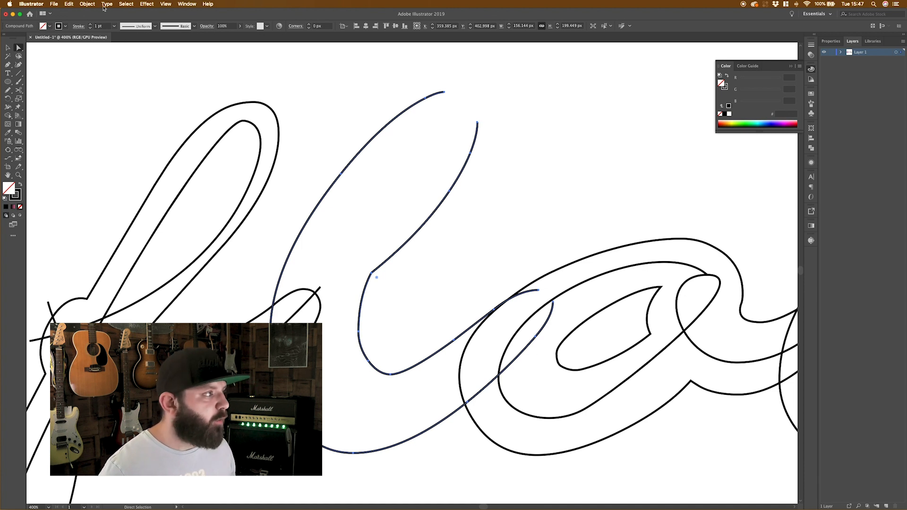
- Release the l's compound path and make a blend between its two open curves
left_click(87, 3)
mouse_move(134, 177)
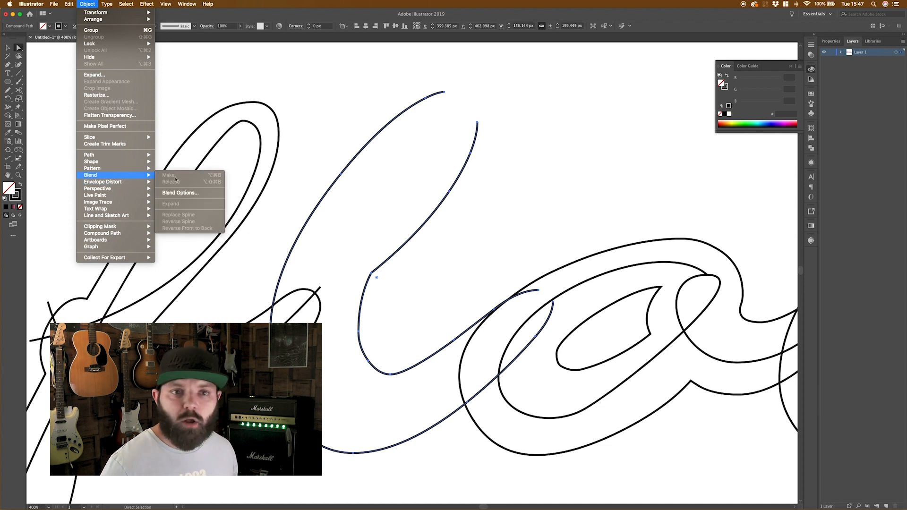
mouse_move(142, 233)
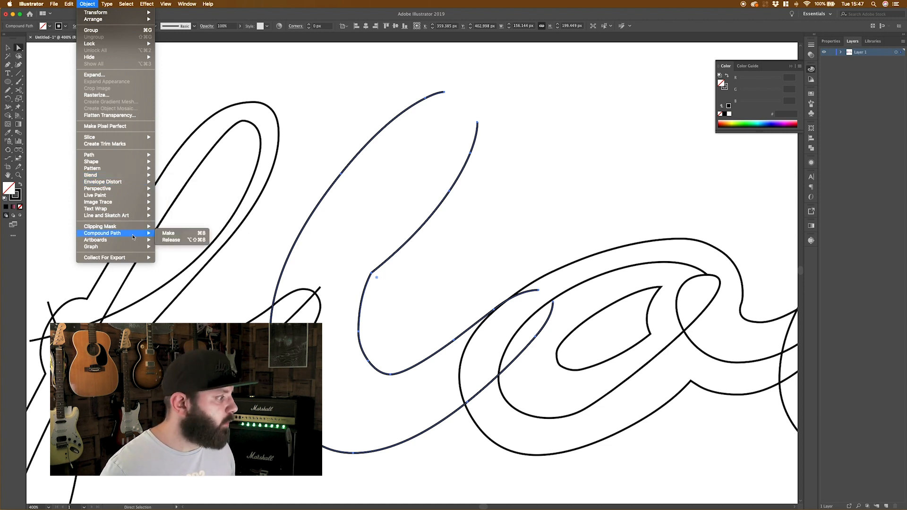
left_click(180, 242)
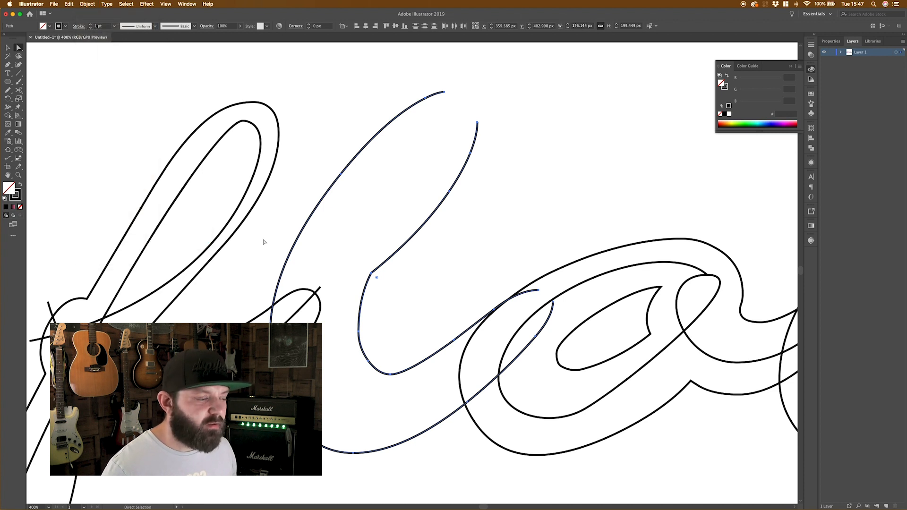
left_click(86, 4)
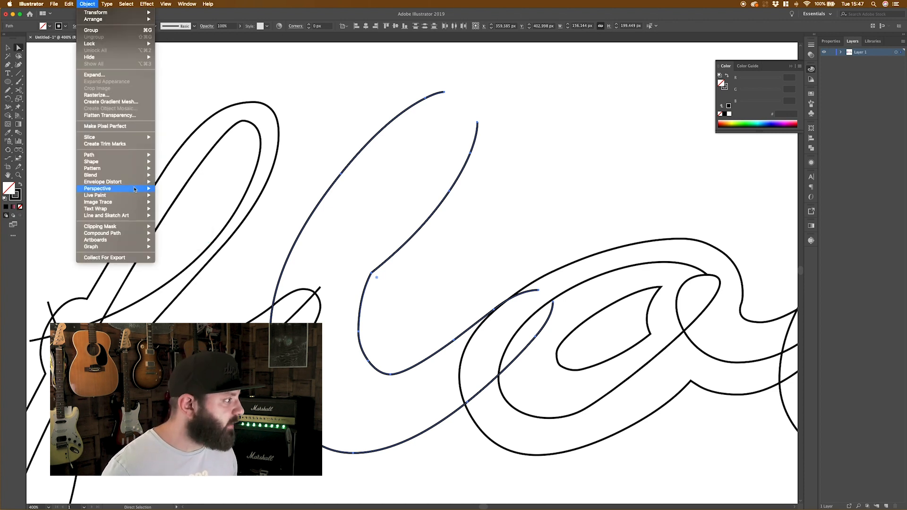
mouse_move(138, 177)
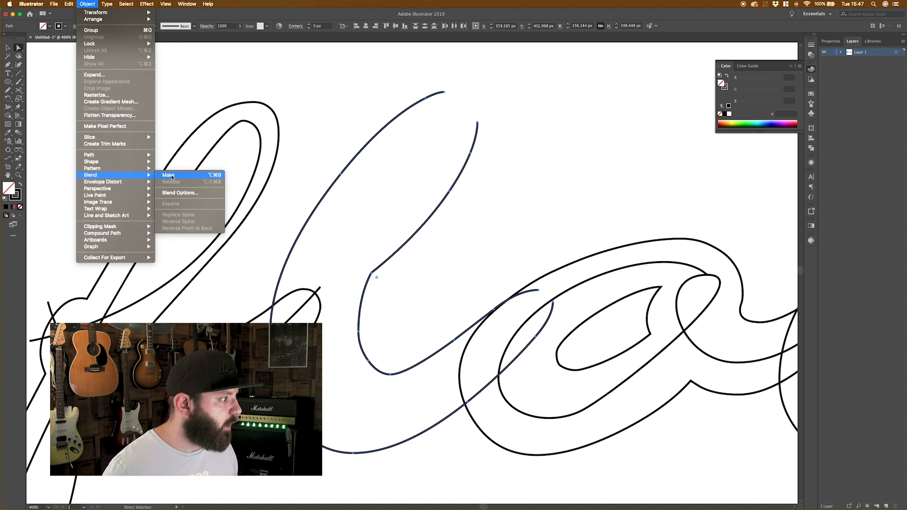
left_click(174, 177)
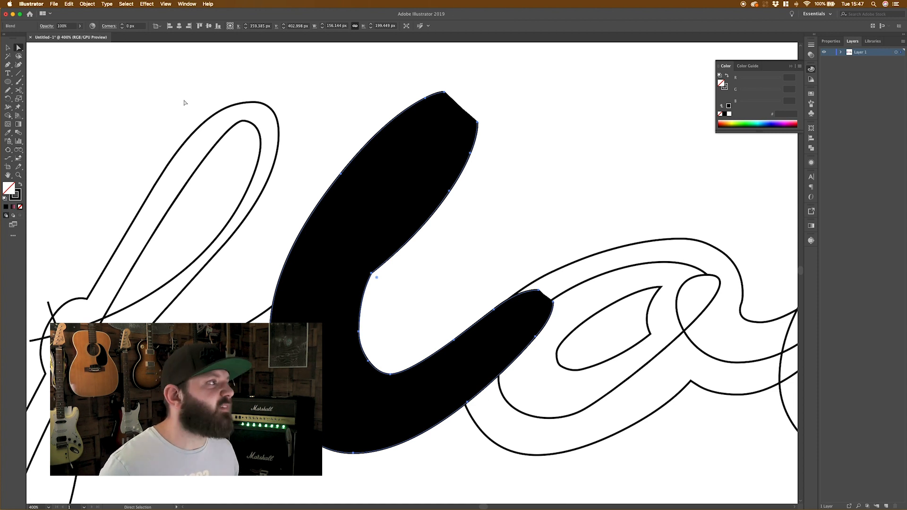
- Set the l blend's spacing to Specified Steps with 1 step
left_click(90, 4)
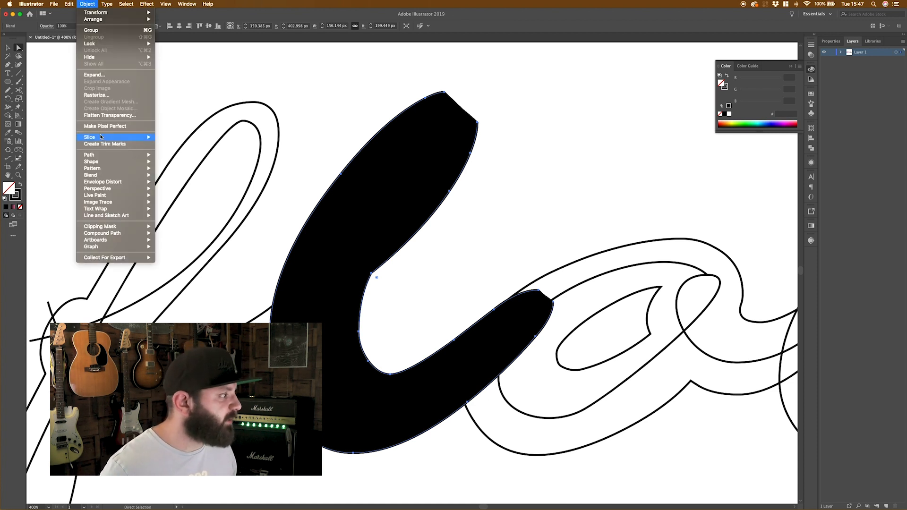
mouse_move(115, 177)
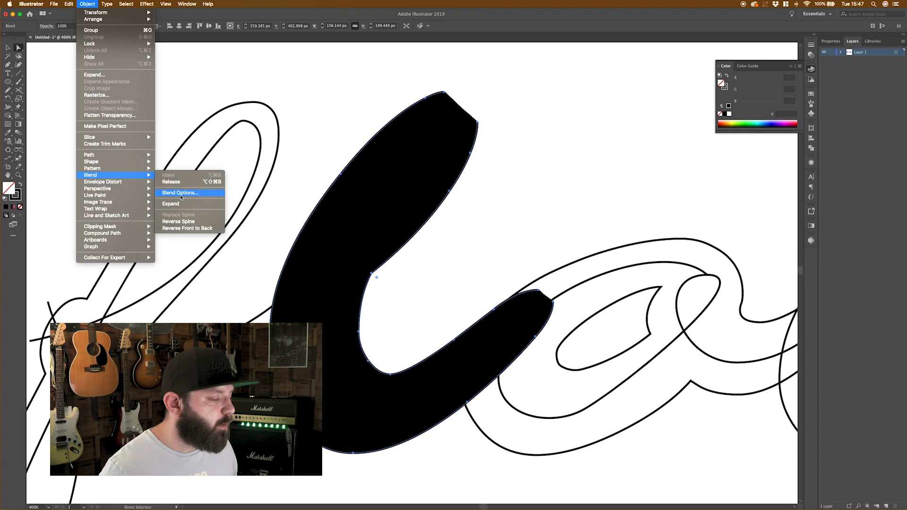
left_click(181, 194)
left_click(450, 180)
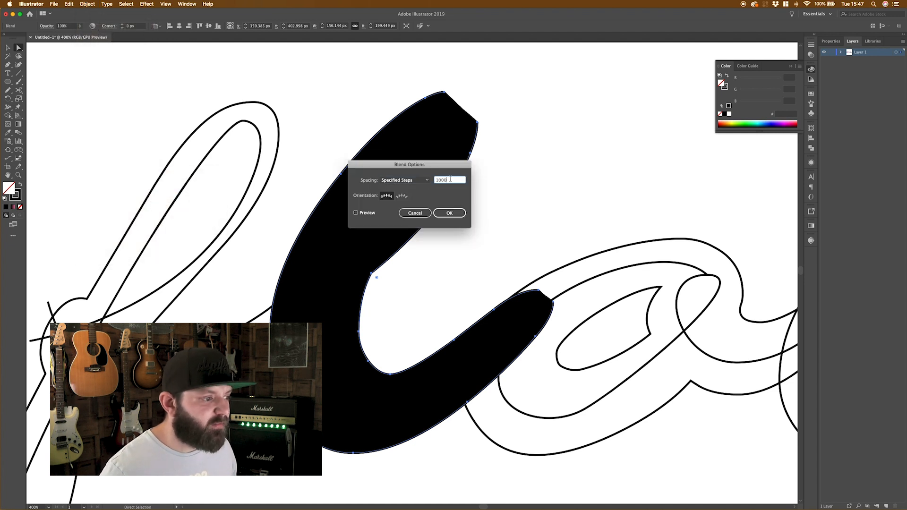
type("1")
left_click(356, 212)
left_click(451, 214)
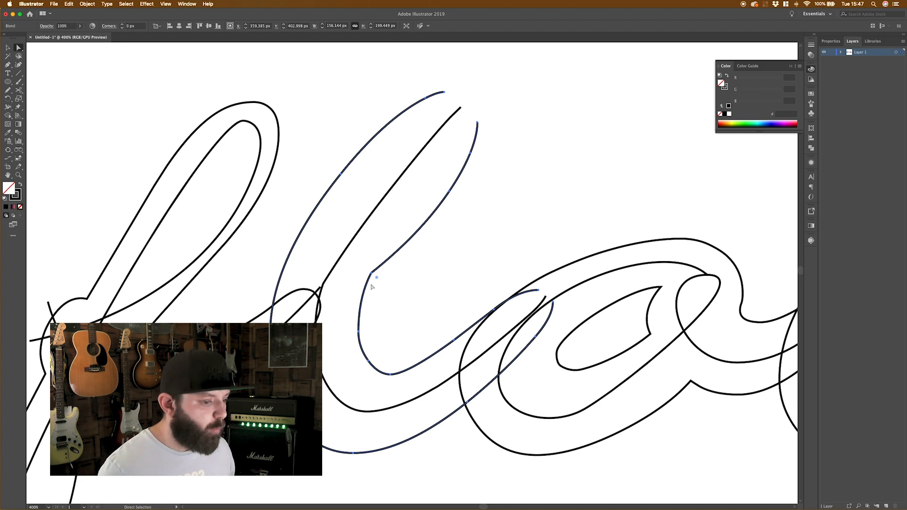
- Delete the inner curve of the l and the outer outlines of the f, o and w, keeping the traced lines
left_click(429, 281)
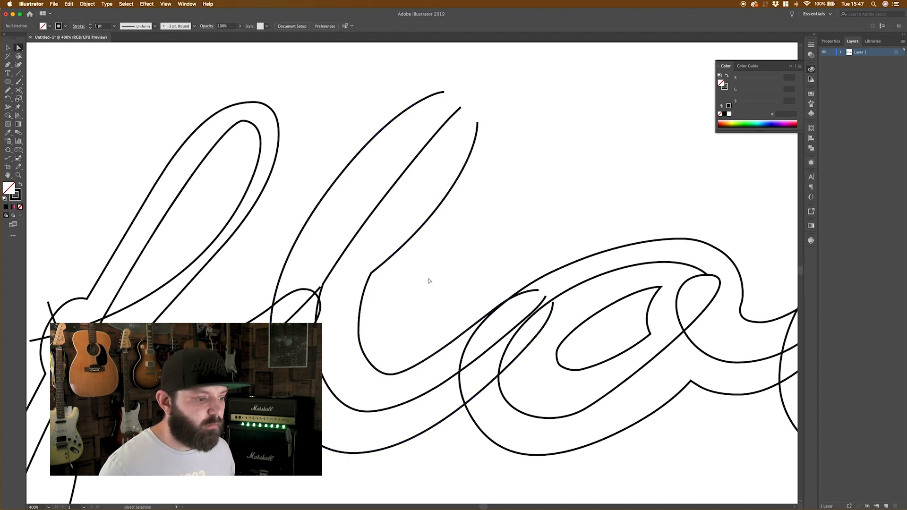
key("super+minus")
key("super+minus")
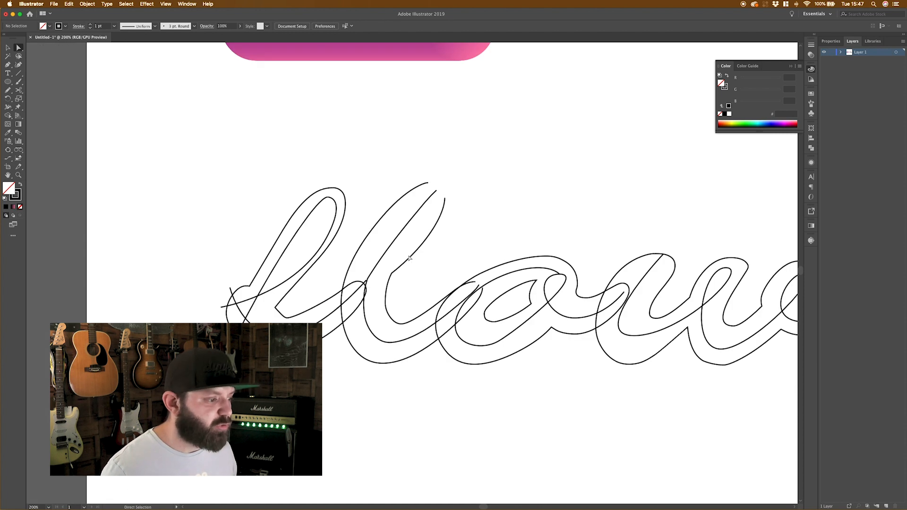
left_click(410, 260)
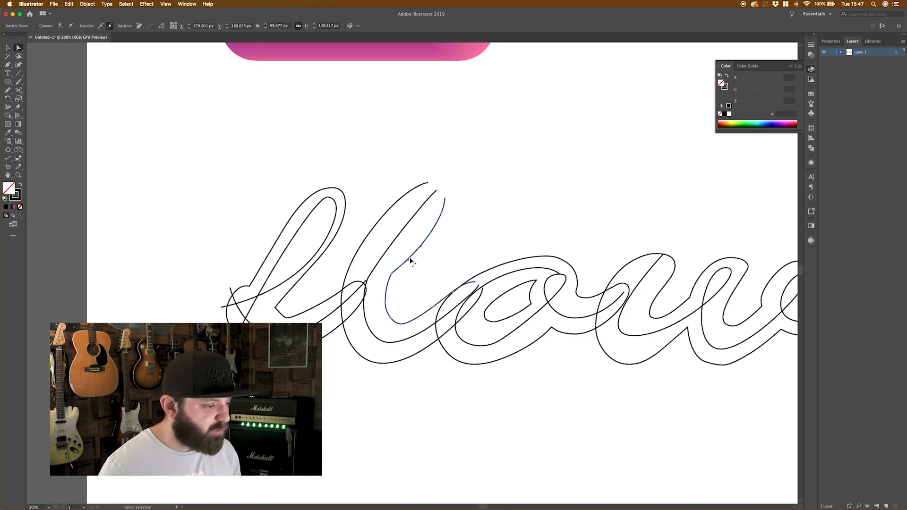
key("Delete")
left_click(334, 240)
key("Delete")
key("Delete")
left_click(482, 273)
key("Delete")
key("Delete")
left_click(618, 272)
key("Delete")
key("Delete")
scroll(620, 273, "right", 1)
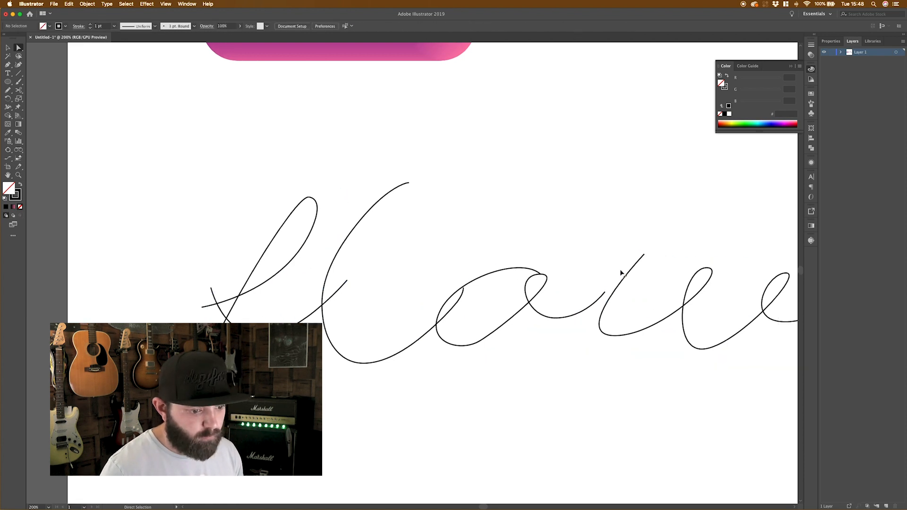
- Examine the remaining line work up close around the o and its connecting strokes
key("super+minus")
key("super+minus")
left_click(395, 304)
left_click(403, 315)
key("super+equal")
key("super+equal")
key("super+equal")
left_click(341, 377, "super")
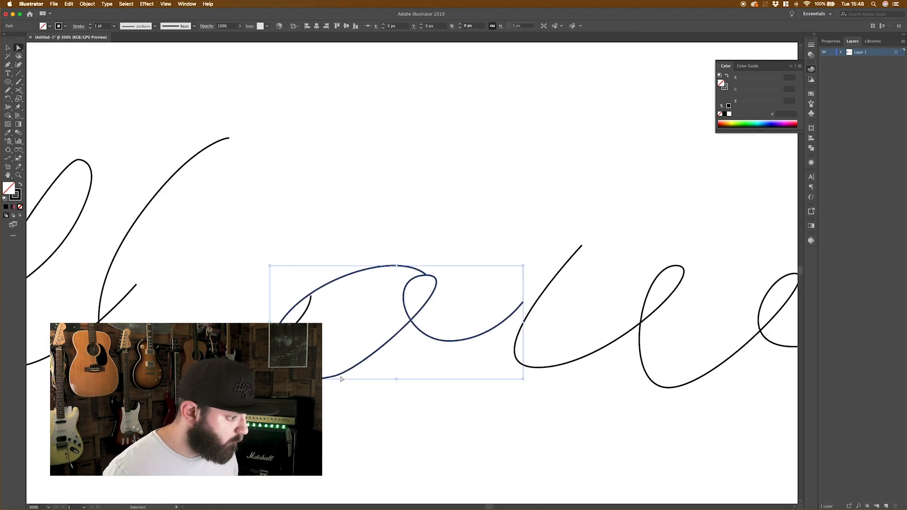
key("super+minus")
key("super+minus")
left_click(306, 218)
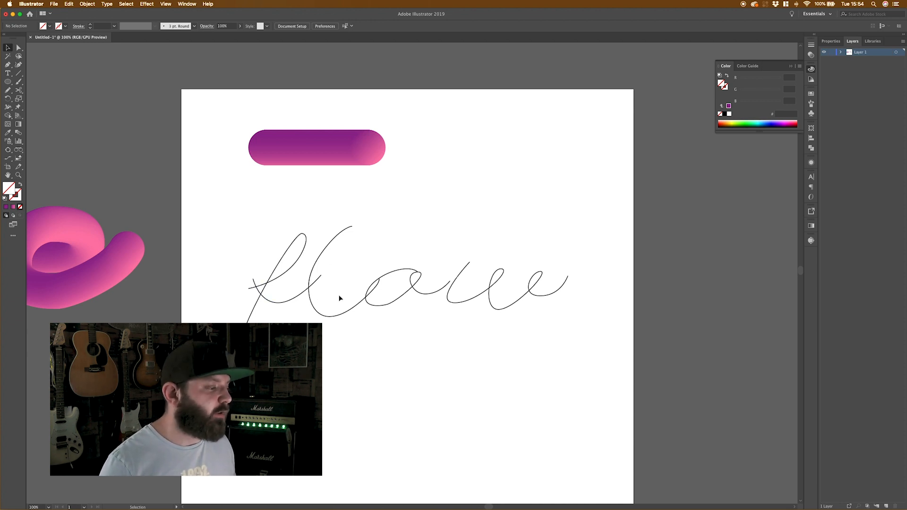
- Duplicate the gradient tube to make five tubes, one for each path of the word
left_click_drag(330, 146, 319, 198)
left_click(316, 158, "shift")
left_click(319, 153)
left_click(385, 210)
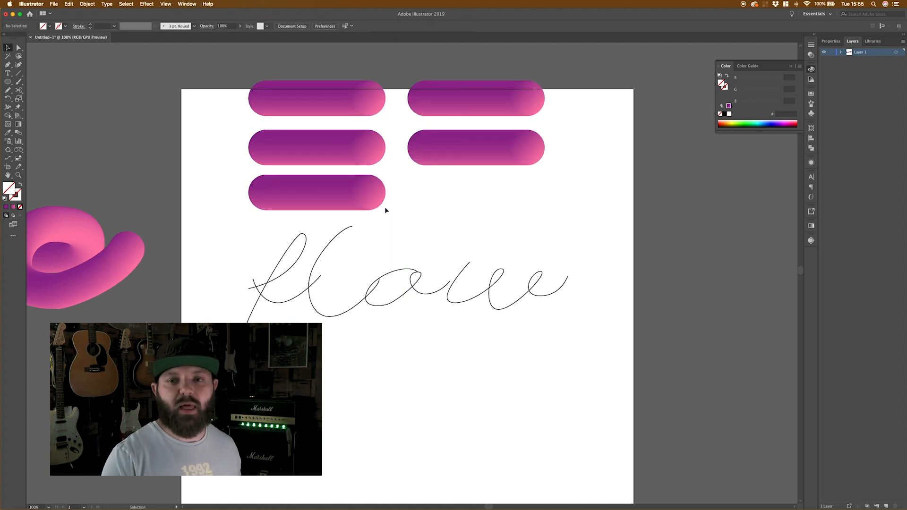
- Replace the lowest gradient tube's spine with the lower connecting curve of the f
left_click(294, 301)
left_click(332, 193, "shift")
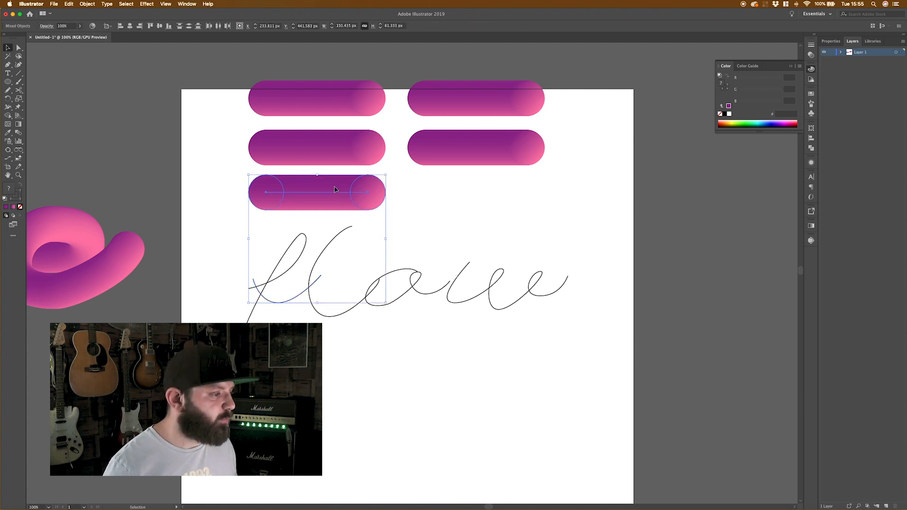
left_click(88, 4)
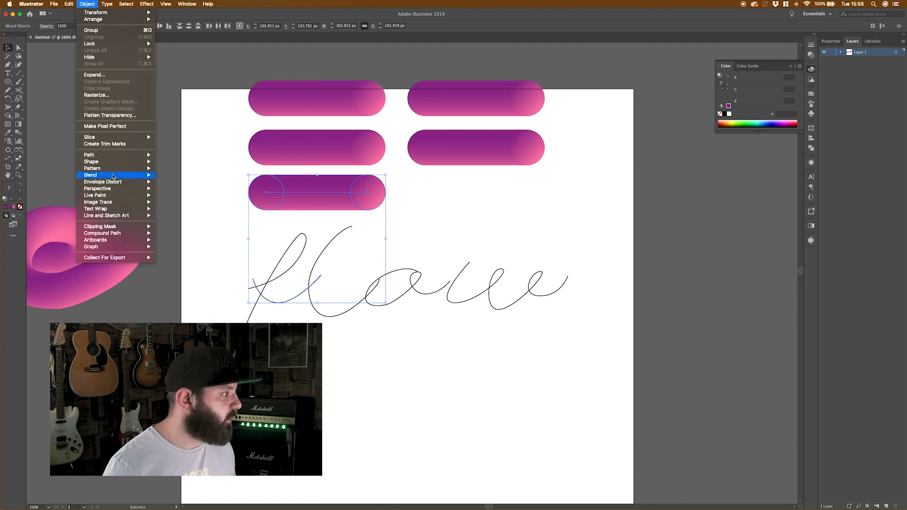
mouse_move(114, 176)
left_click(179, 214)
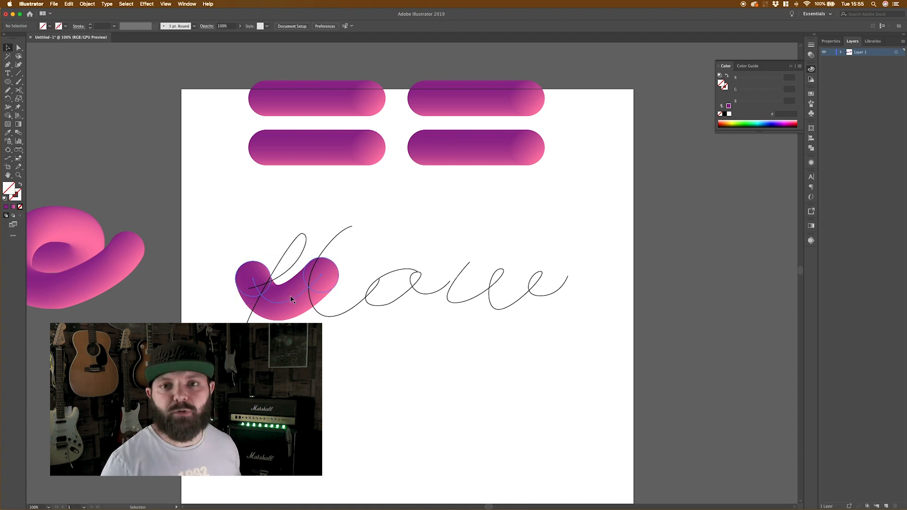
- Apply a gradient tube to the looped stem path of the f with Replace Spine
left_click(290, 271)
left_click(312, 148, "shift")
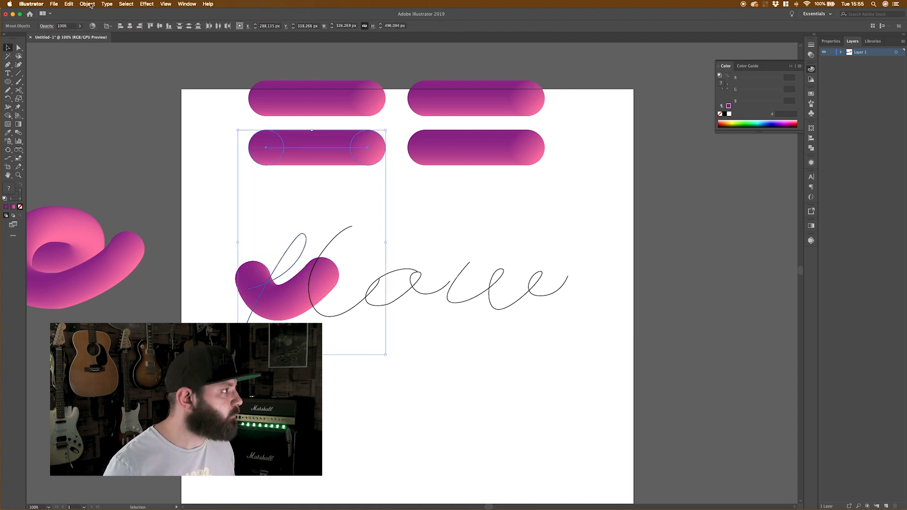
left_click(87, 4)
mouse_move(95, 175)
left_click(174, 210)
- Apply another gradient tube to the path of the l with Replace Spine
left_click(330, 239)
left_click(316, 98, "shift")
left_click(87, 4)
left_click(189, 214)
- Apply another gradient tube to the path of the o with Replace Spine
left_click(406, 269)
left_click(444, 148, "shift")
left_click(87, 4)
left_click(184, 214)
- Apply the last gradient tube to the path of the w with Replace Spine and clear the selection
left_click(474, 301)
left_click(477, 100, "shift")
left_click(87, 4)
left_click(184, 214)
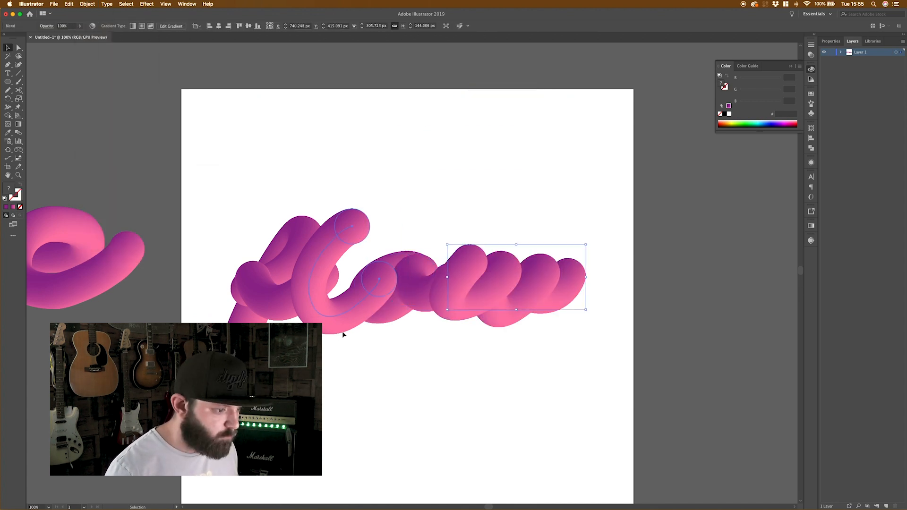
left_click(569, 355)
- Reshape the w's spine by adjusting individual anchor points on its first strokes, undoing unwanted moves
key("a")
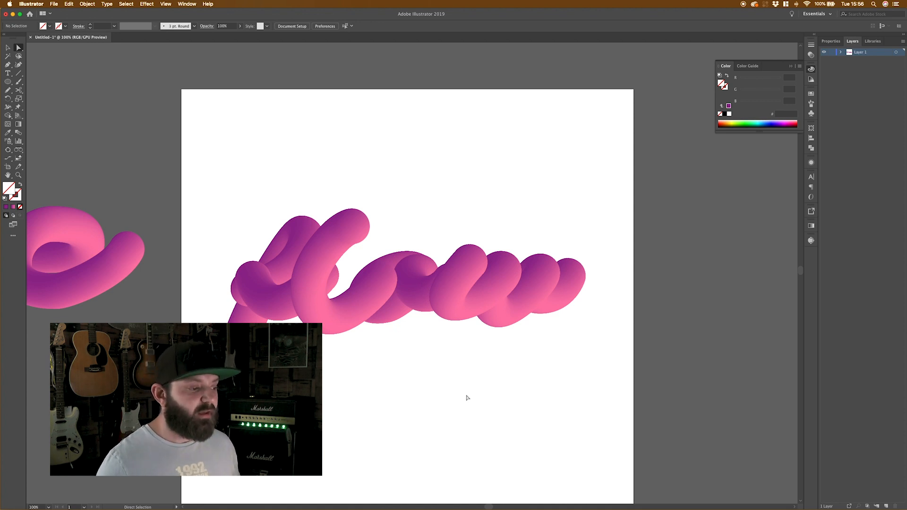
left_click(470, 308)
left_click_drag(455, 306, 459, 309)
key("super+z")
left_click(454, 303)
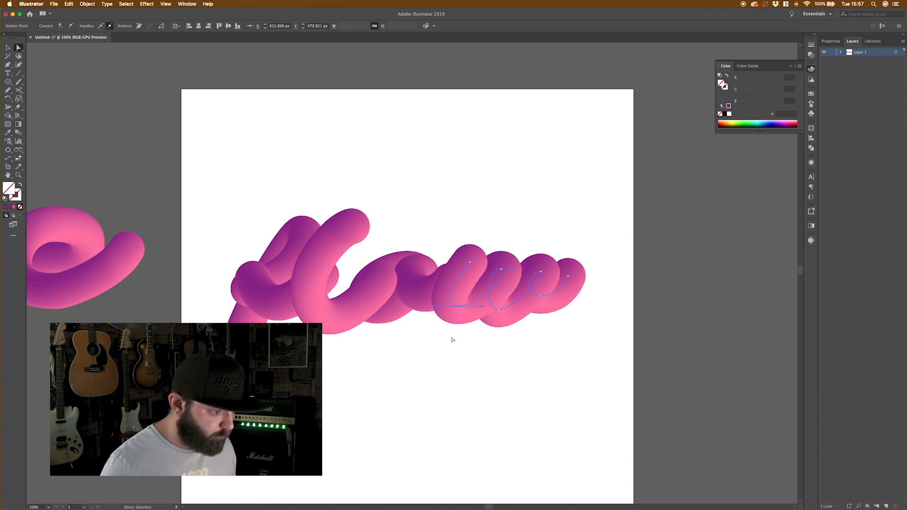
left_click(344, 366)
key("super+z")
left_click_drag(501, 270, 498, 277)
left_click(443, 354)
- Bring the f's looped stem and lower connecting curve to the front and shift the stem to the left
left_click(293, 246)
key("super+shift+]")
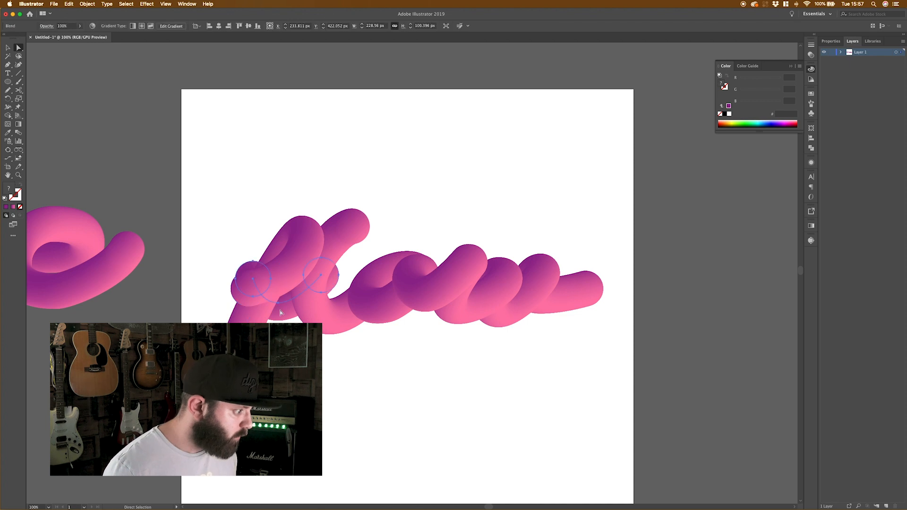
left_click_drag(305, 250, 279, 250)
left_click(281, 306)
key("super+shift+]")
- Undo the last two changes to the pieces of the f
left_click(285, 250, "super")
key("super+z")
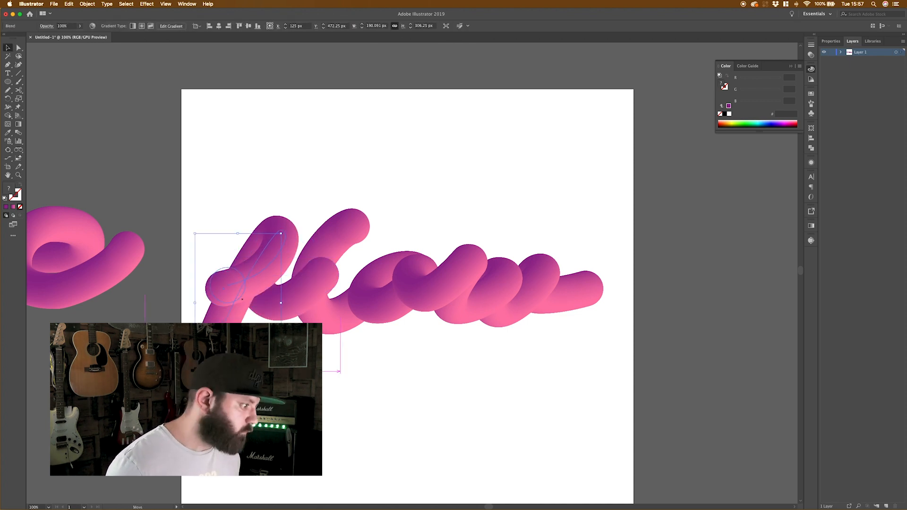
key("super+z")
- Isolate the f's lower connecting curve and move its starting anchor point towards the l
double_click(267, 295)
key("a")
mouse_move(252, 281)
left_mouse_down()
mouse_move(223, 288)
mouse_move(215, 280)
mouse_move(324, 280)
left_mouse_up()
key("Escape")
- Reverse the blend spine of the f's looped stem
left_click(265, 245)
left_click(87, 4)
mouse_move(88, 176)
left_click(191, 221)
- Bring the f's lower connecting stroke to the front of the stacking order
left_click(269, 308, "super")
key("super+shift+]")
left_click(257, 317)
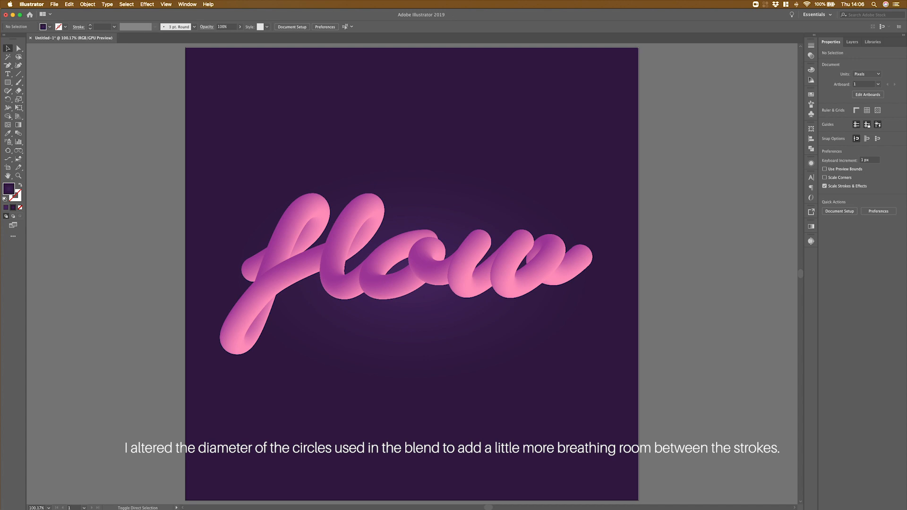